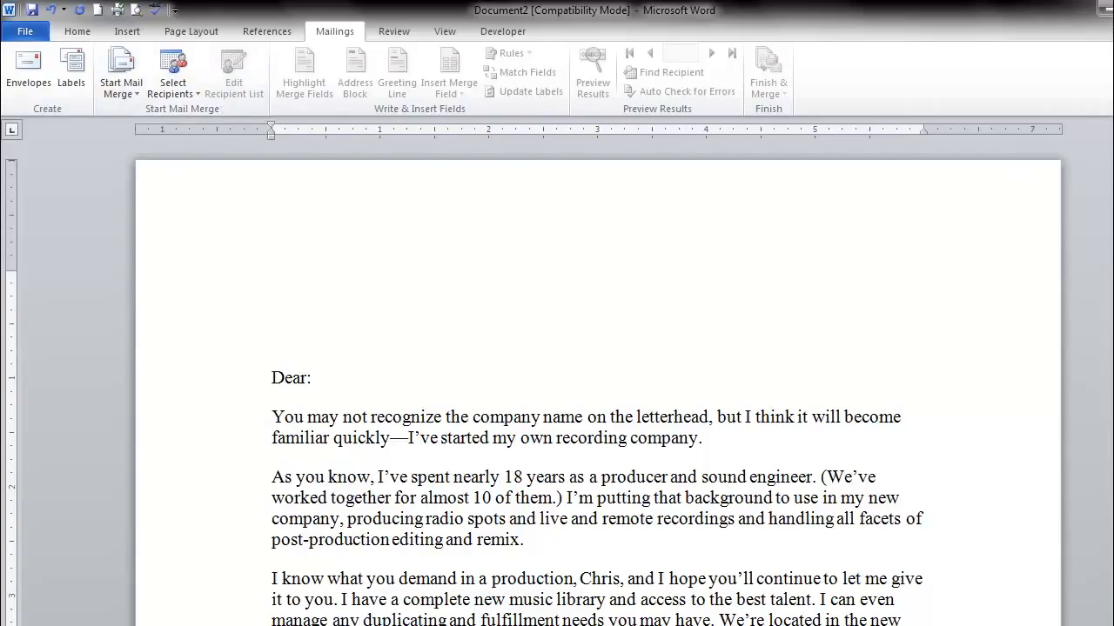
- Place the insertion point in the blank area above the salutation and start a new typed recipient list
scroll(557, 391, down, 3)
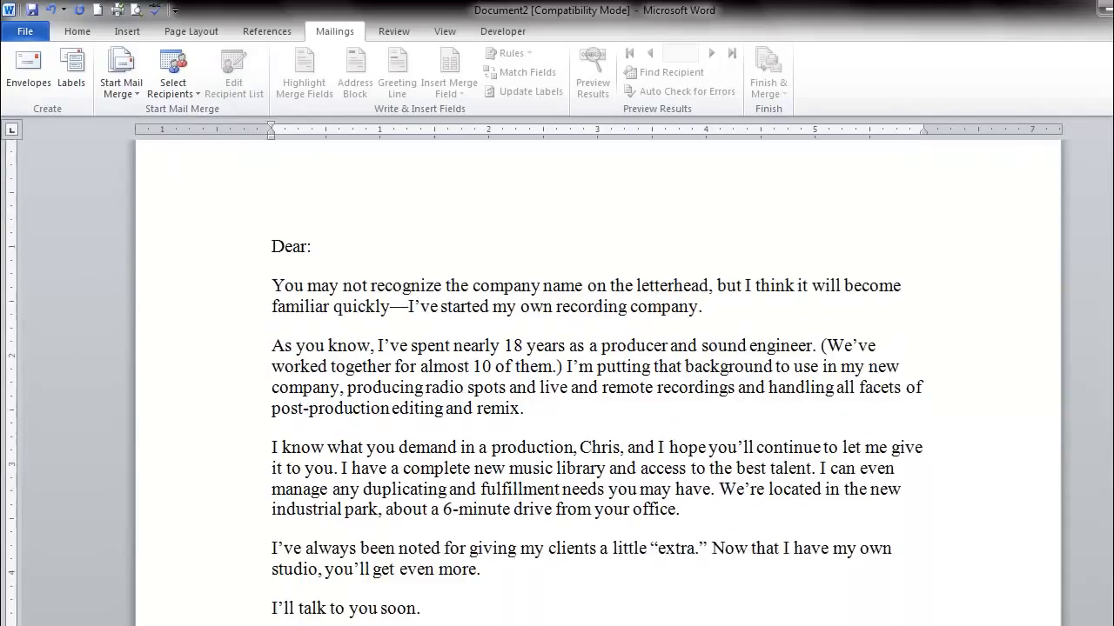
scroll(557, 392, down, 1)
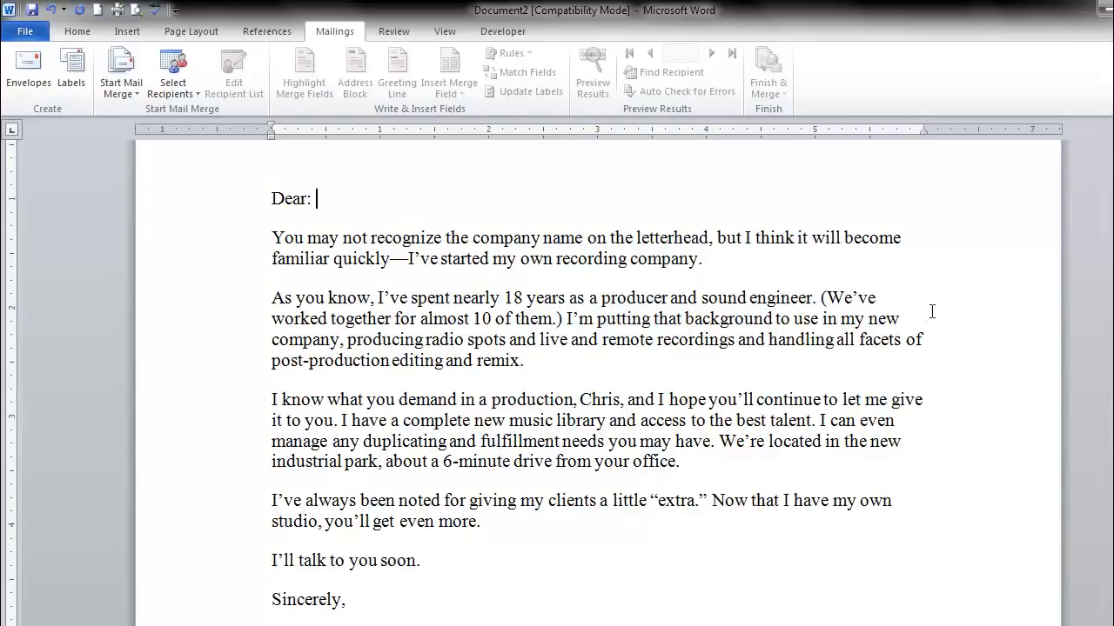
scroll(1015, 174, up, 3)
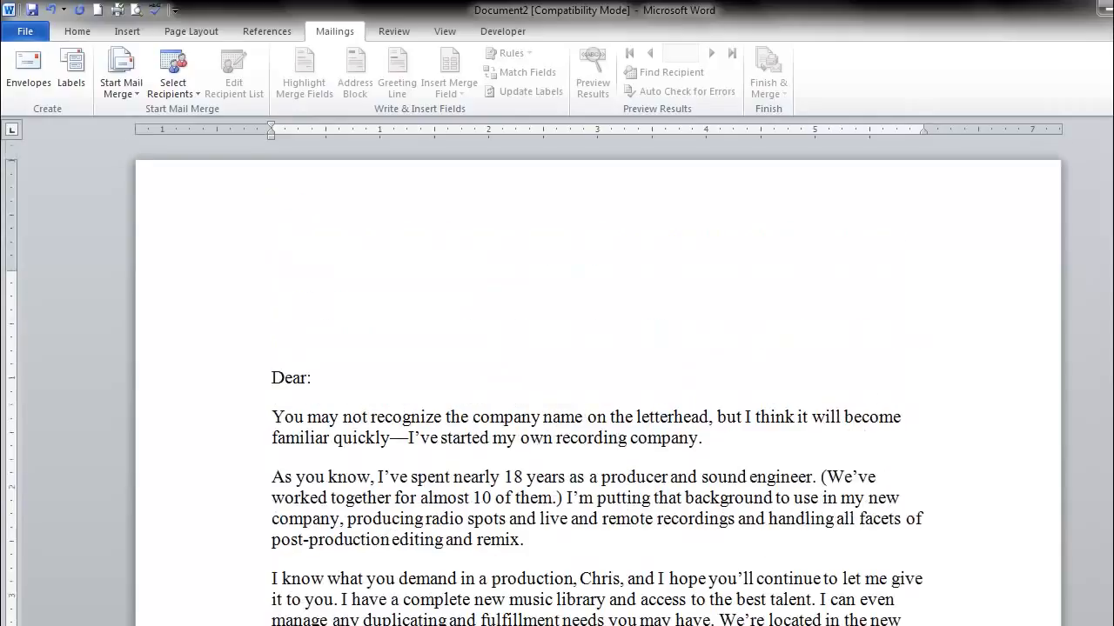
click(285, 269)
click(176, 90)
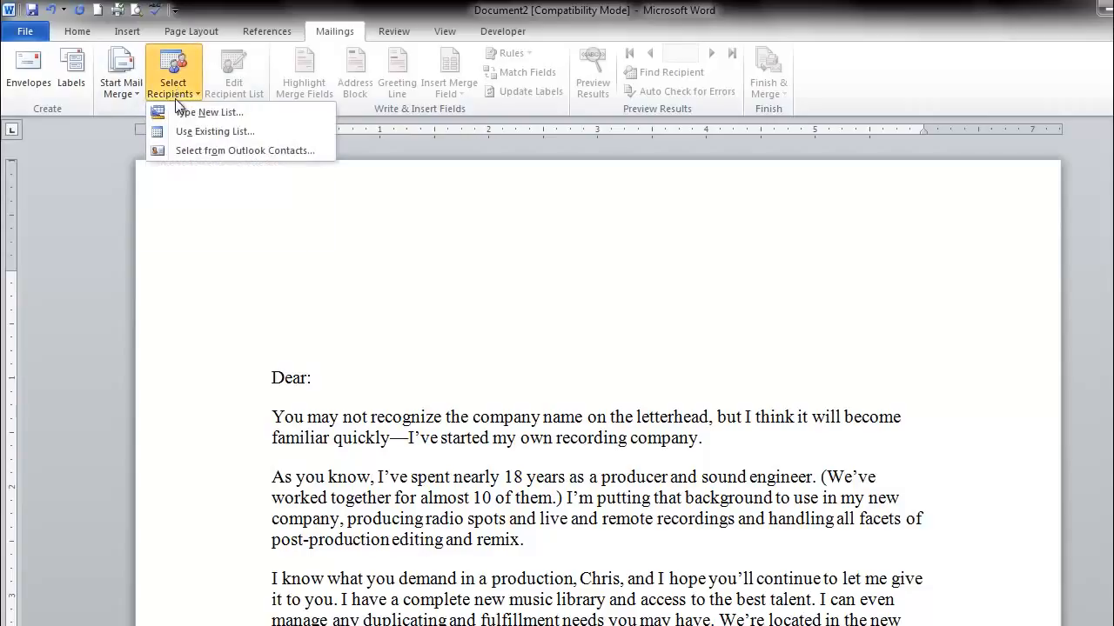
click(187, 113)
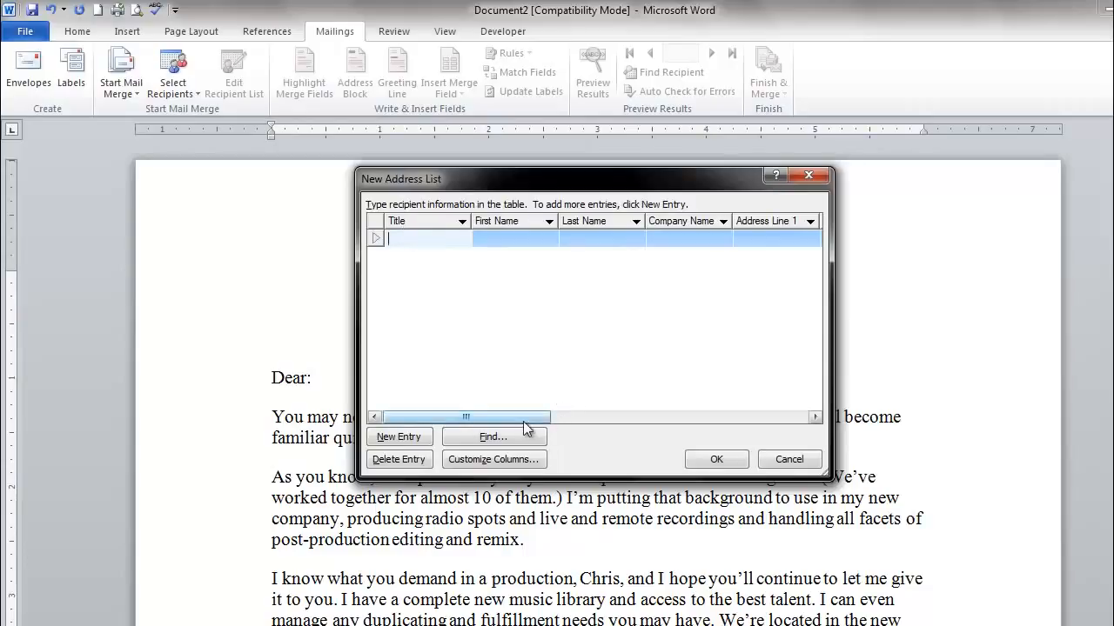
- Customize the address list columns by deleting the Title and Company Name fields
click(494, 461)
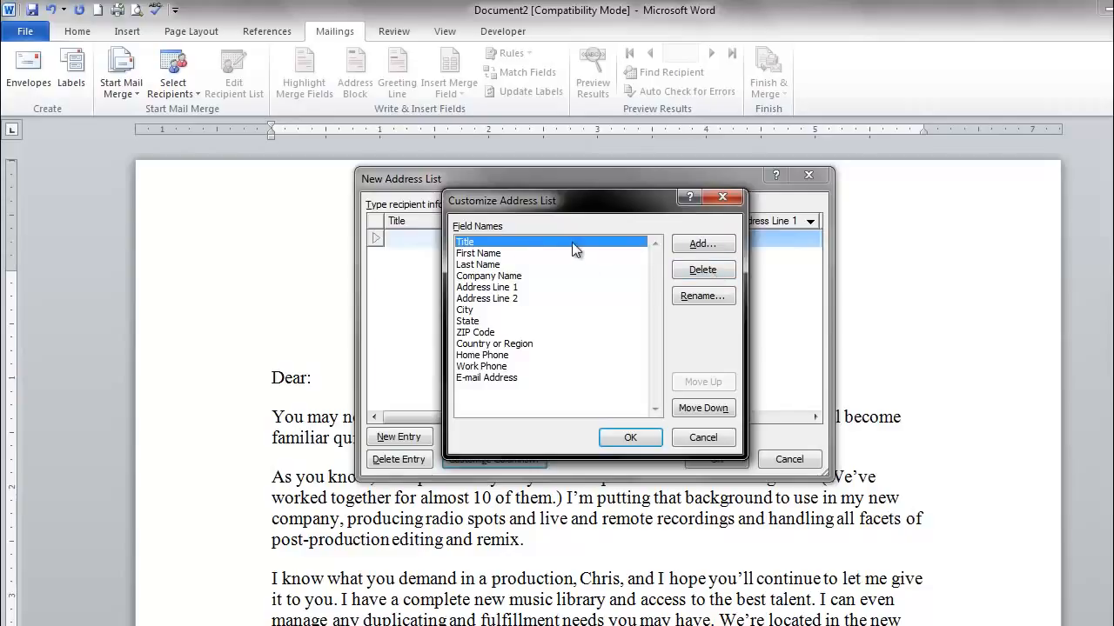
click(708, 268)
click(568, 386)
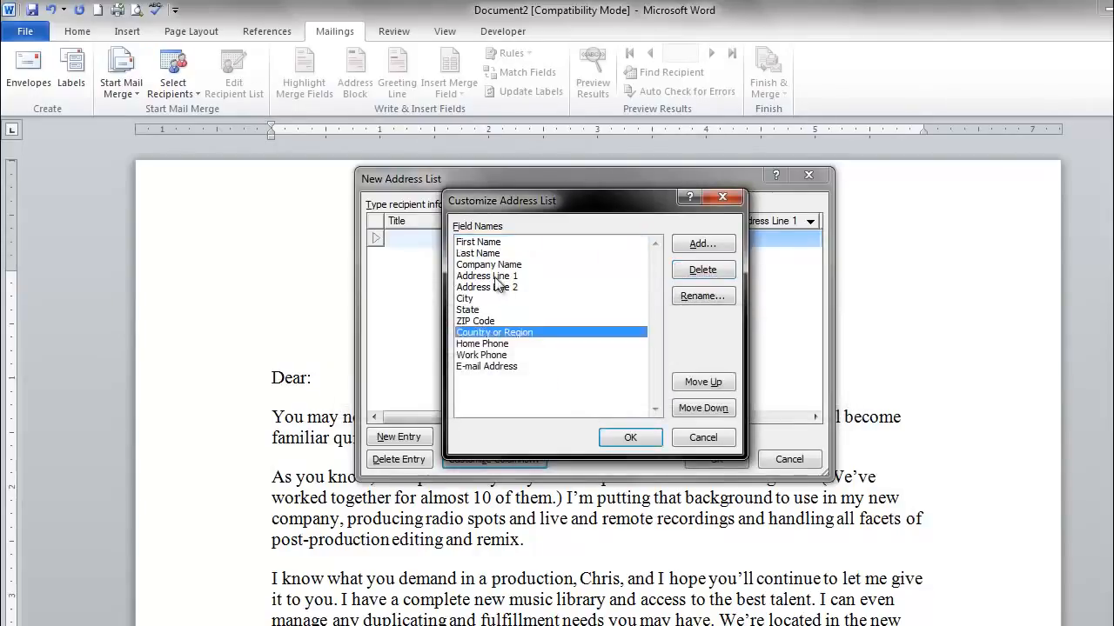
click(498, 265)
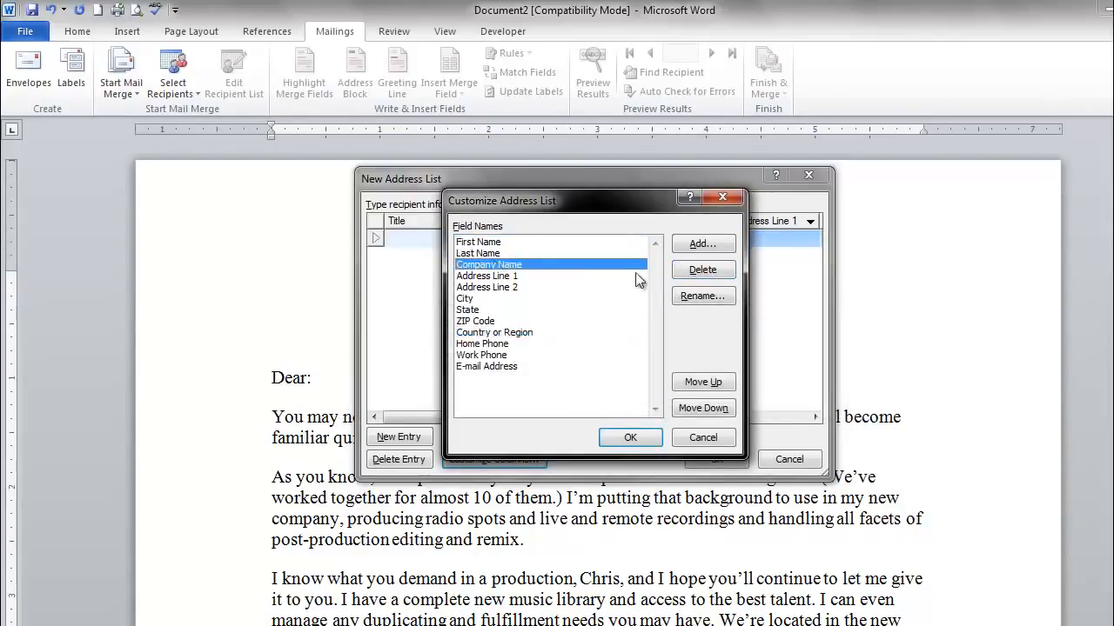
click(703, 270)
click(574, 386)
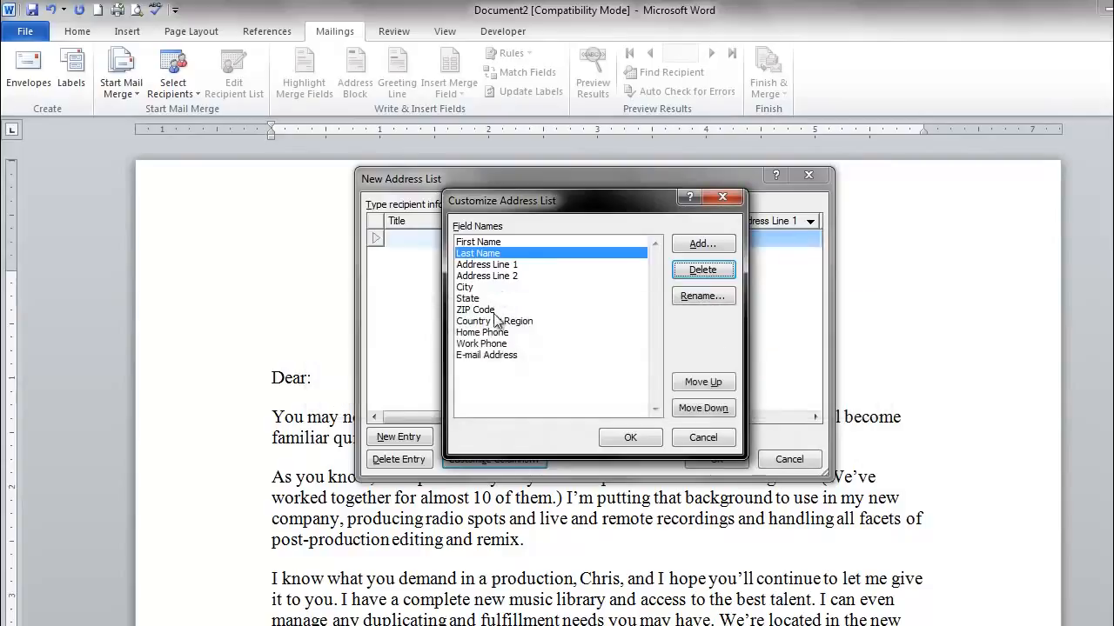
- Delete the Country or Region, Home Phone, Work Phone and E-mail Address fields and apply the column changes
click(498, 321)
click(700, 271)
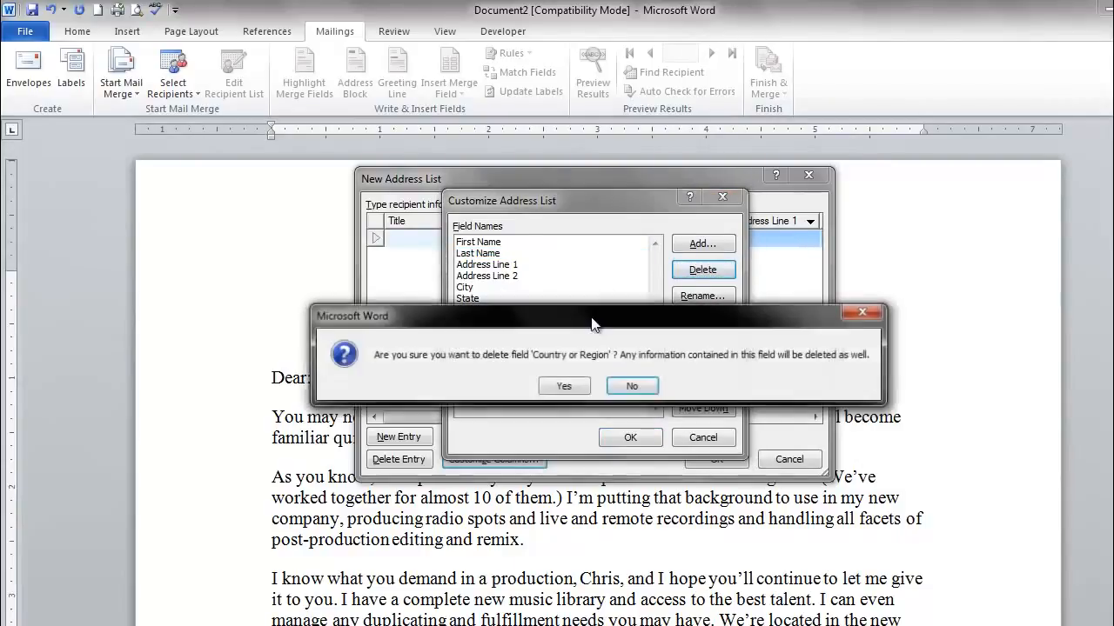
click(564, 386)
click(496, 321)
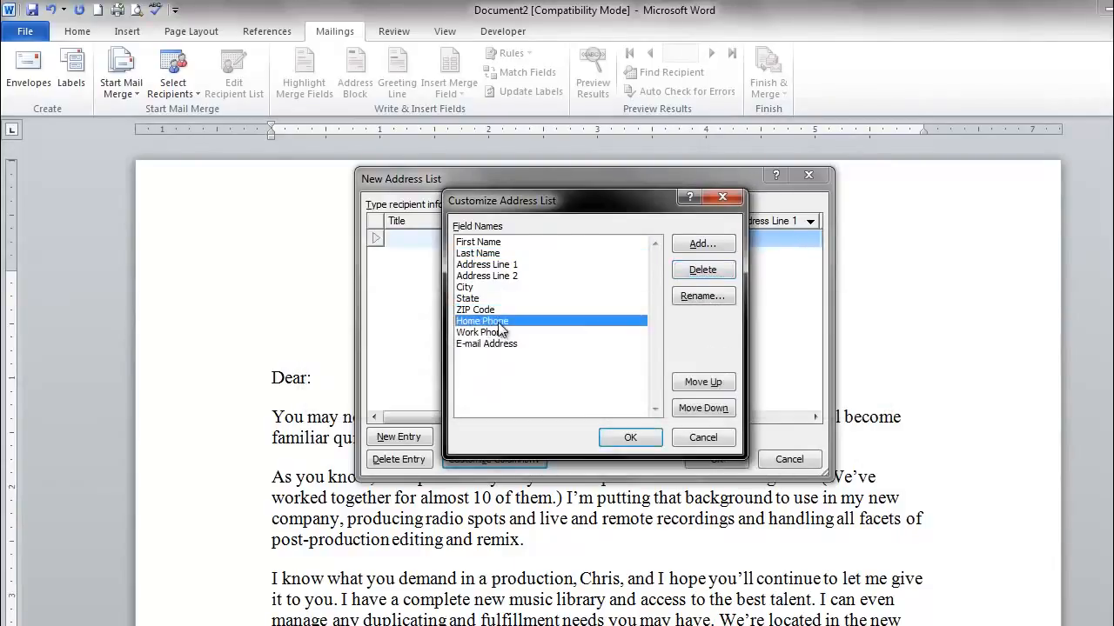
click(696, 269)
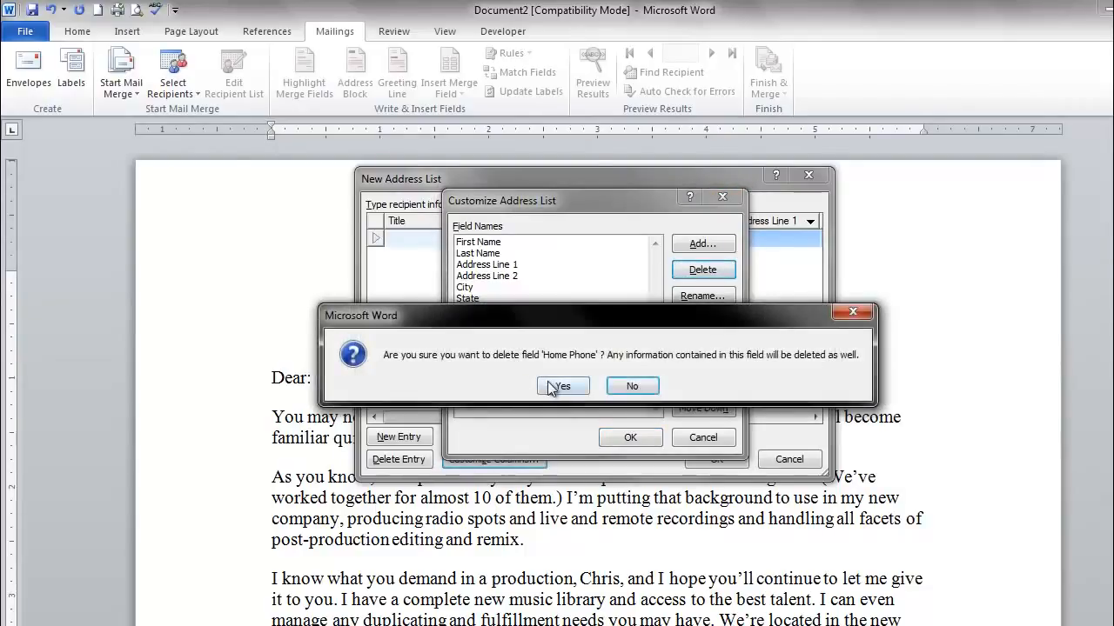
click(561, 386)
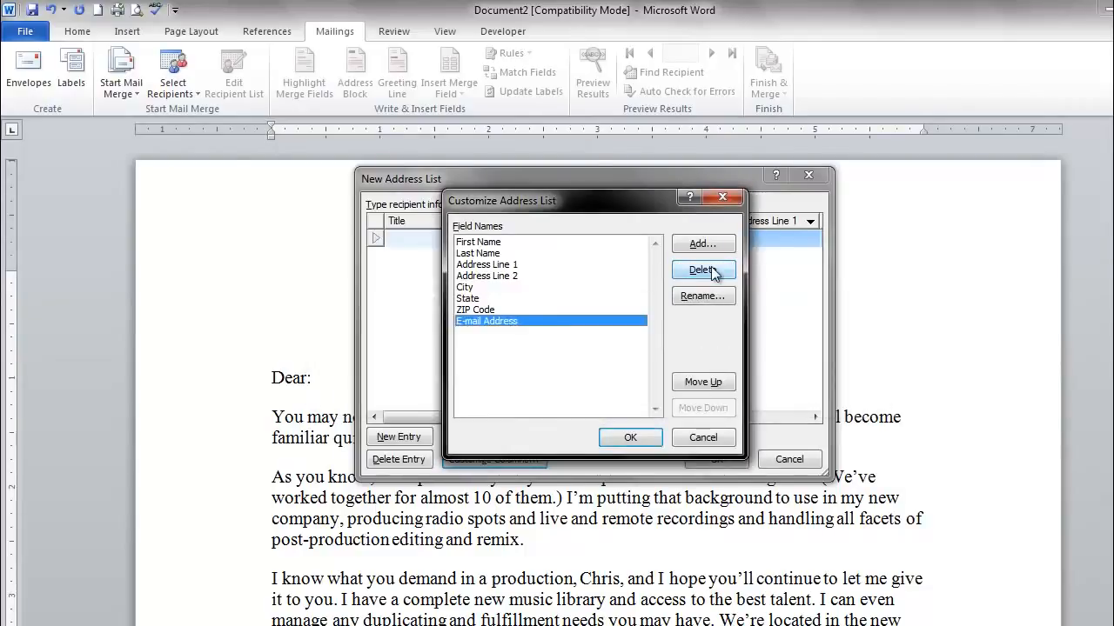
click(712, 273)
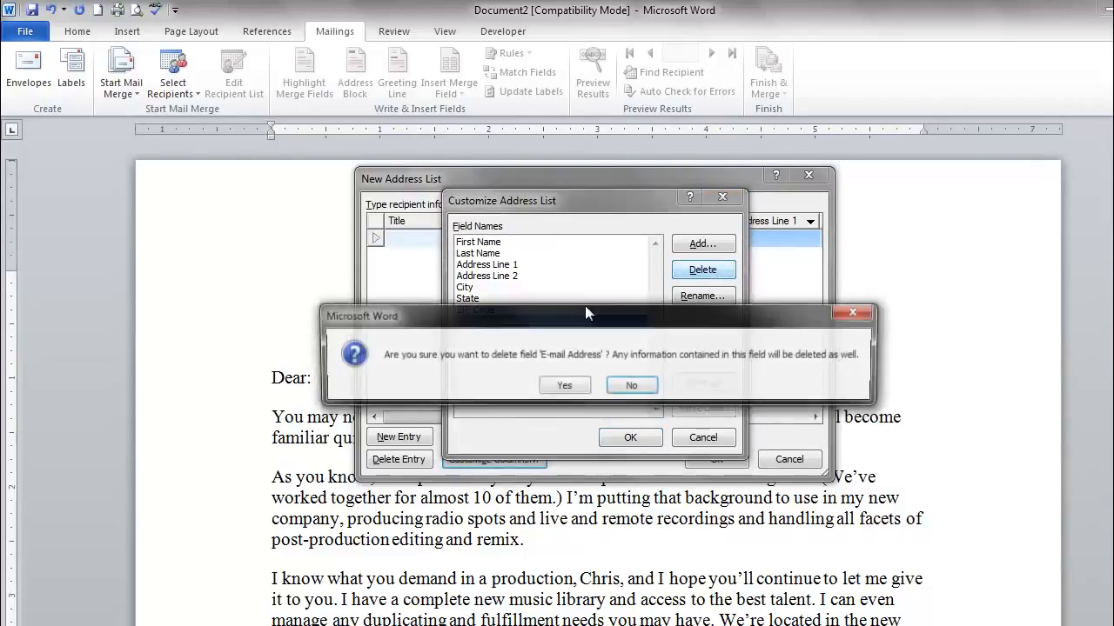
click(563, 385)
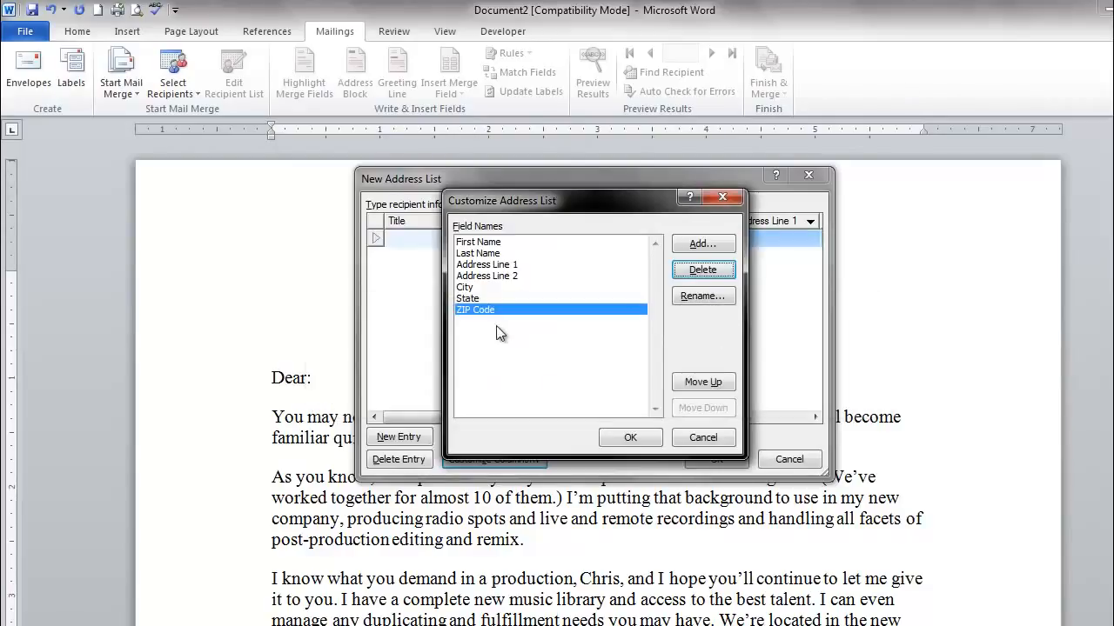
click(632, 438)
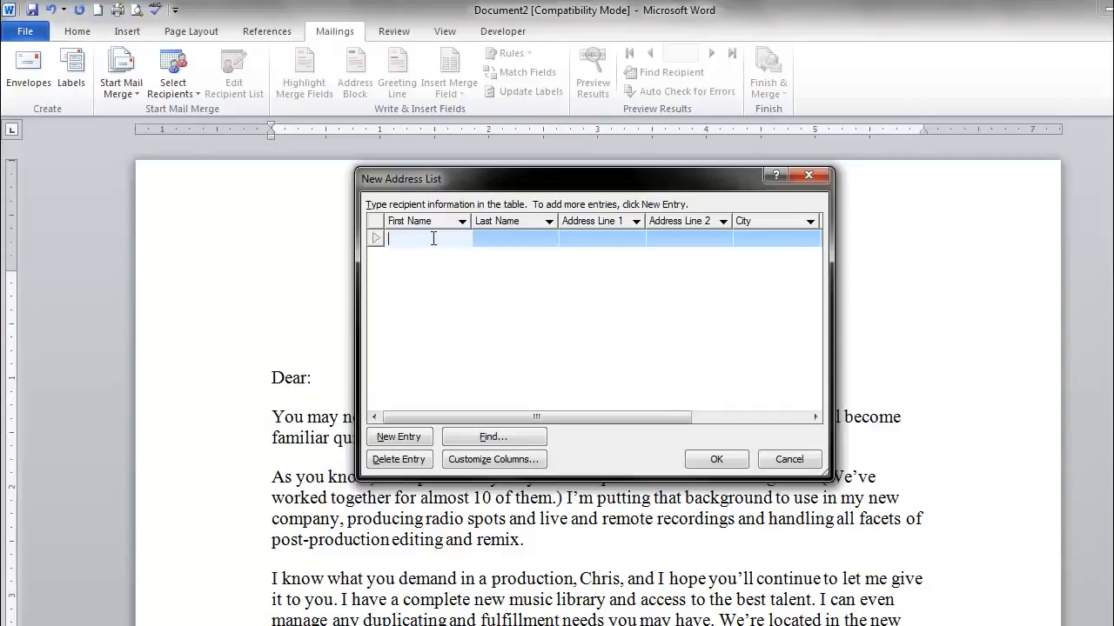
- Enter the first recipient's first name, last name and street address in the address list
text(John)
key(Tab)
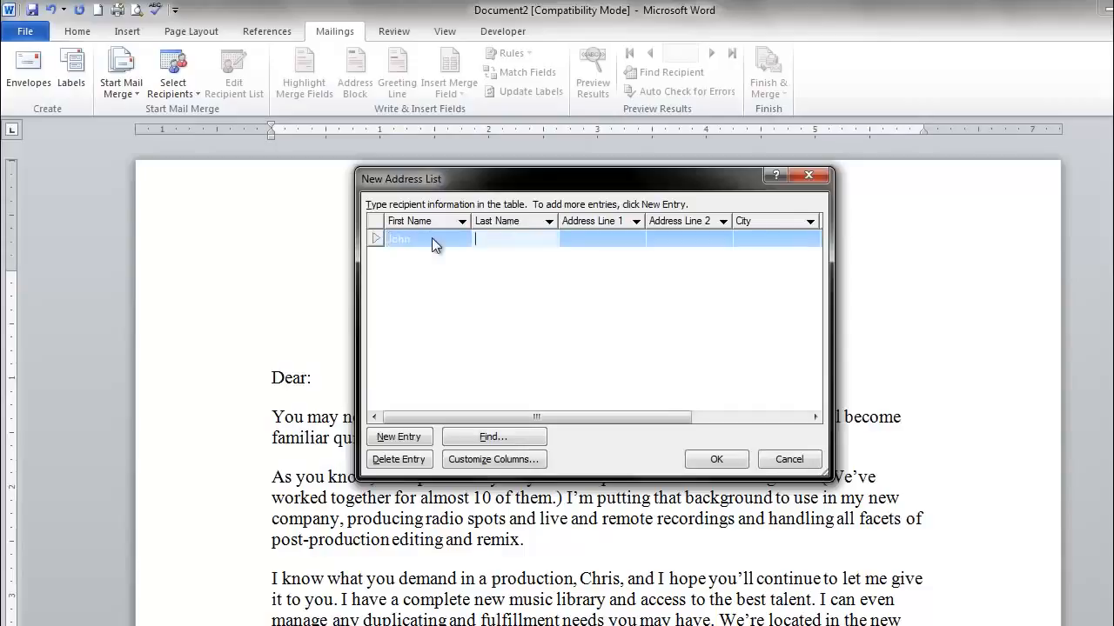
text(Doe)
key(Tab)
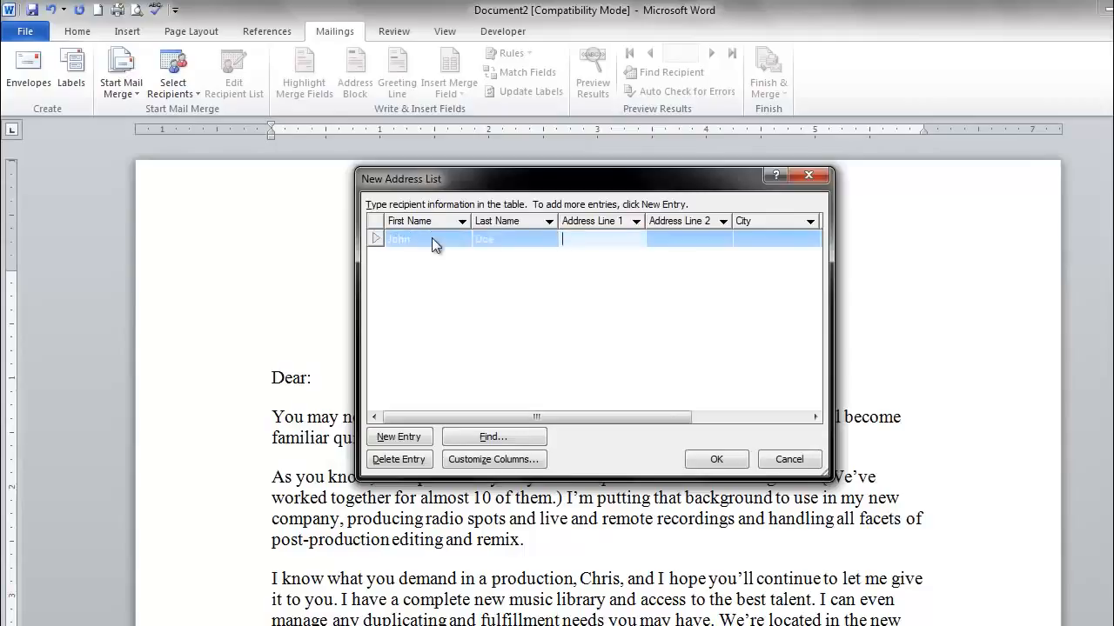
text(123 Main SYtree)
key(BackSpace)
key(BackSpace)
key(BackSpace)
key(BackSpace)
key(BackSpace)
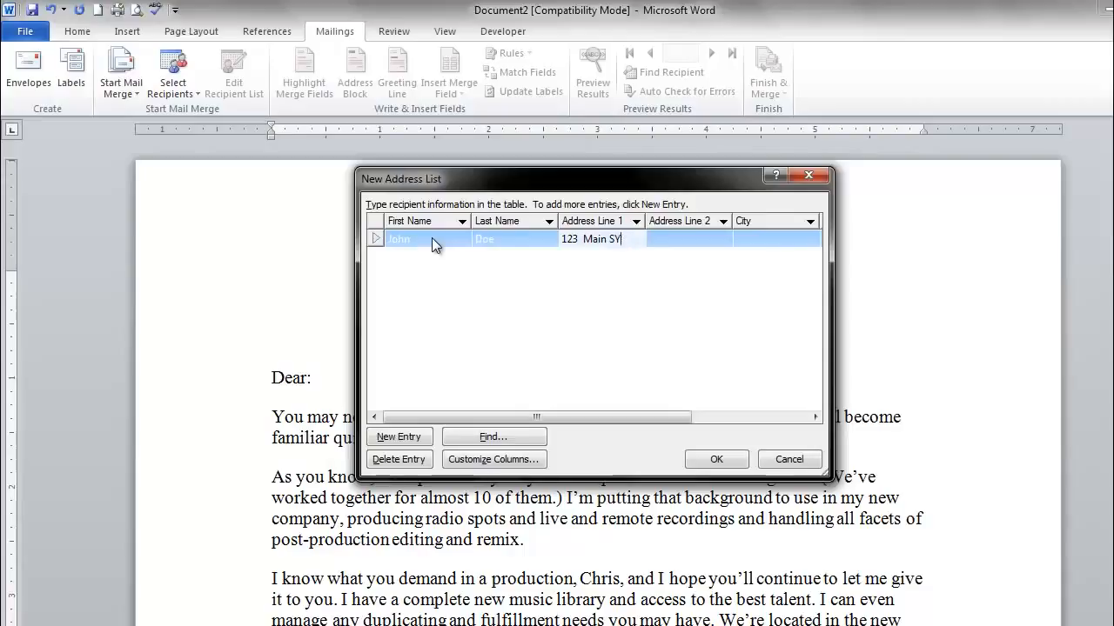
text(treet)
key(Tab)
key(Tab)
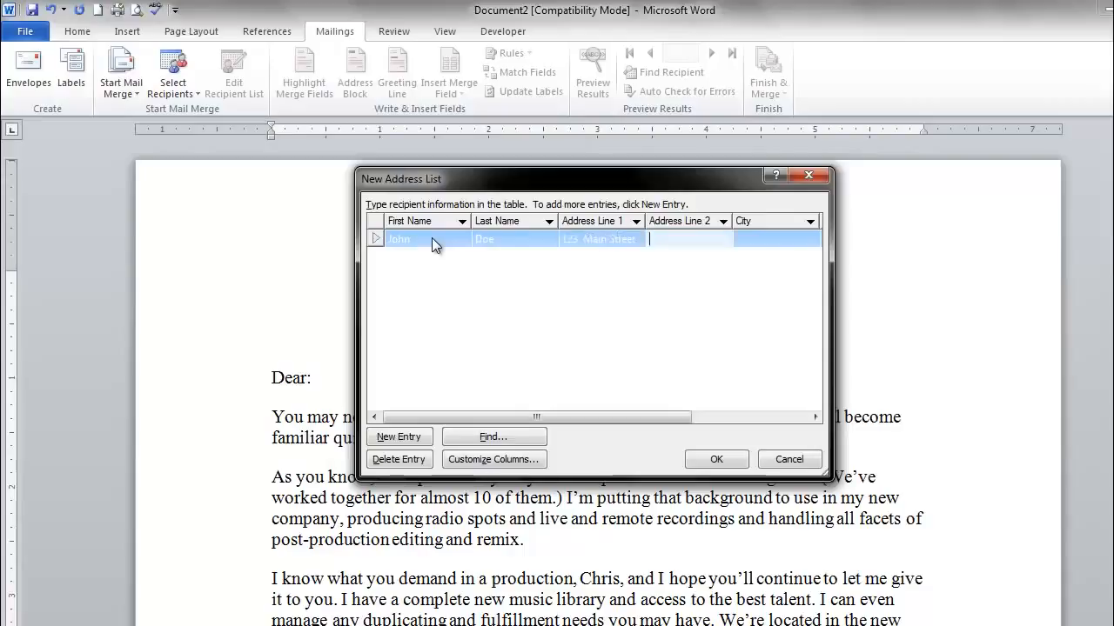
- Fill in the first recipient's apartment number under Address Line 2
text(Any)
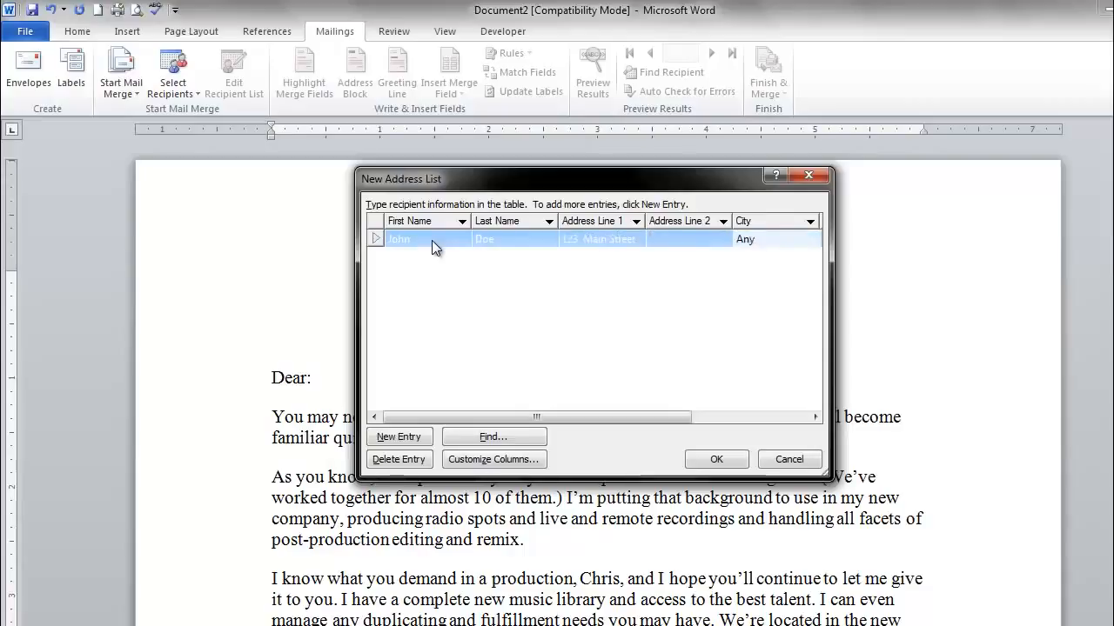
key(shift+Tab)
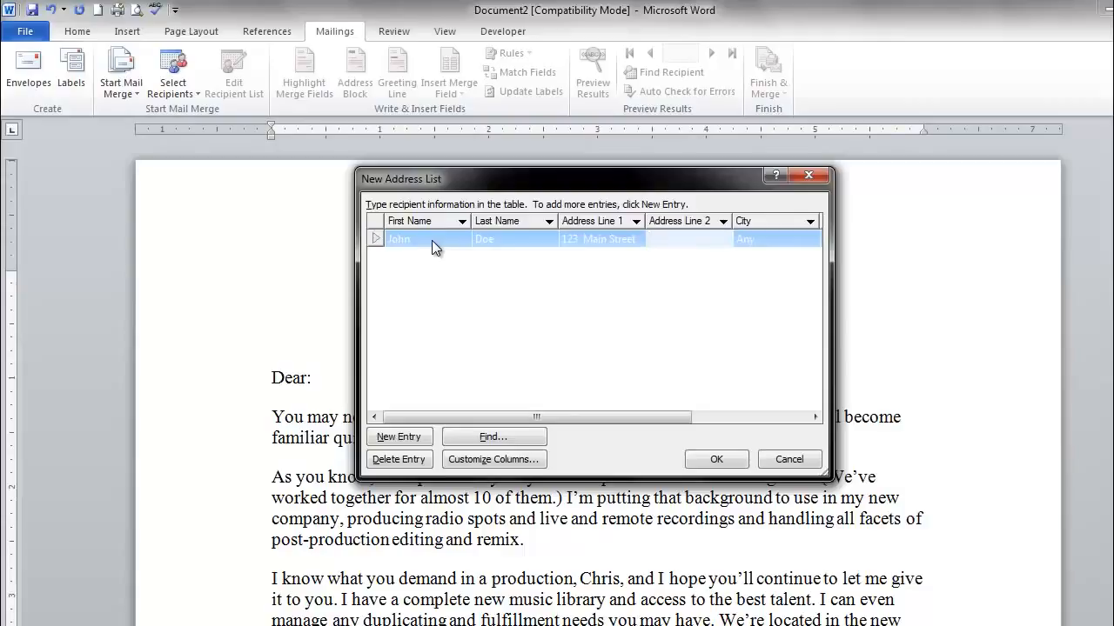
text(S)
key(BackSpace)
text(Apt 1)
key(Tab)
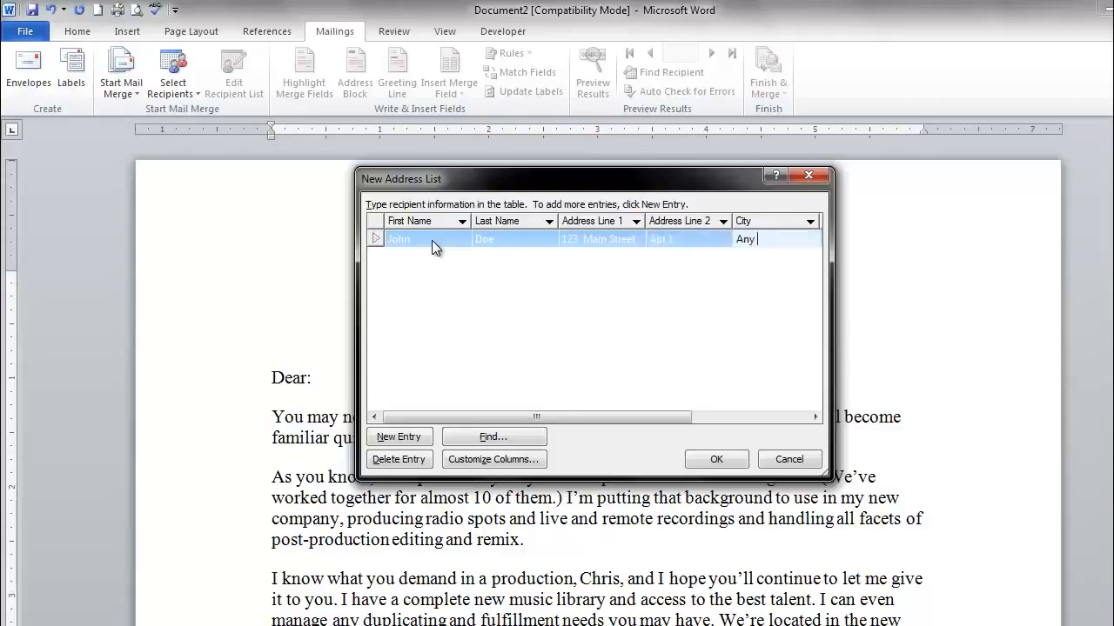
- Enter the full city name for the first recipient
key(BackSpace)
key(BackSpace)
key(BackSpace)
key(BackSpace)
text(ANy)
key(BackSpace)
key(BackSpace)
key(BackSpace)
text(Any City)
key(Tab)
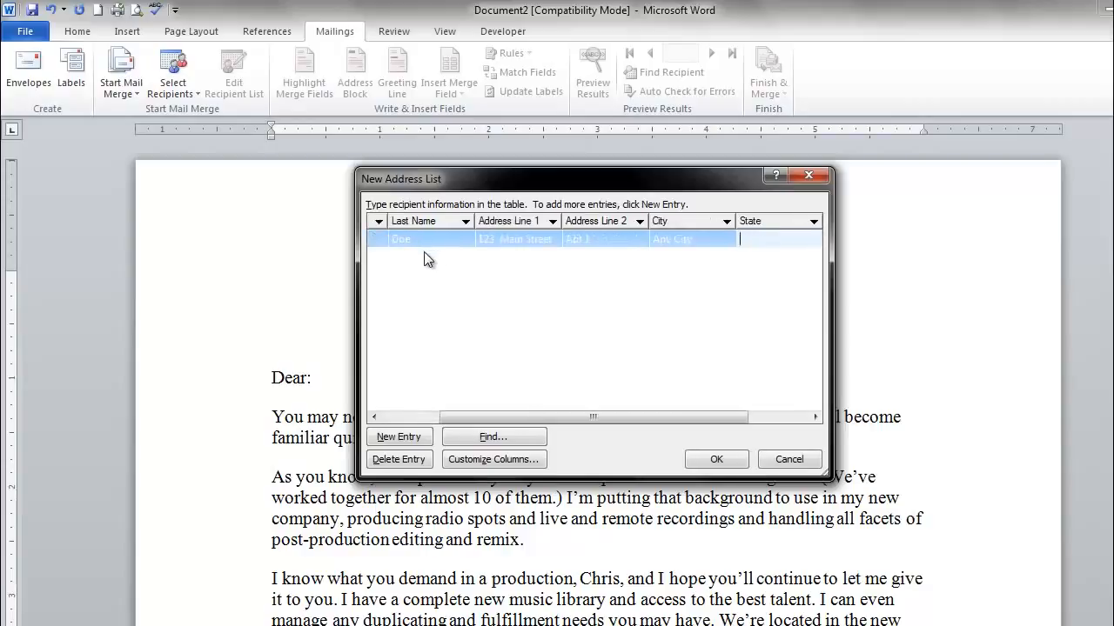
- Enter the first recipient's state and ZIP code and begin a second entry
text(ME)
key(Tab)
text(12345)
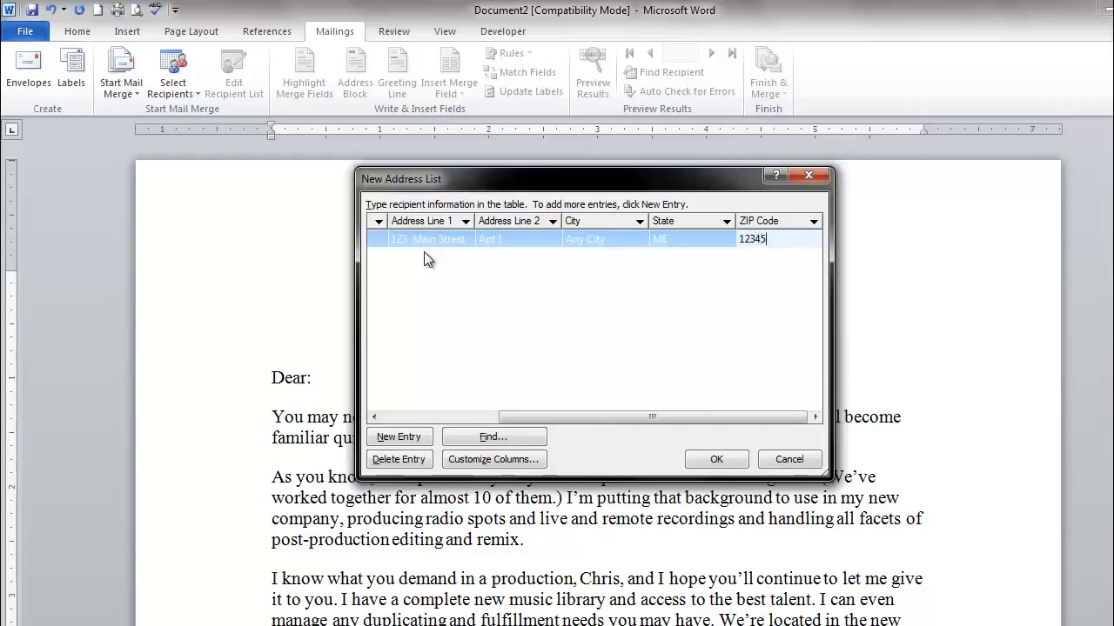
key(Tab)
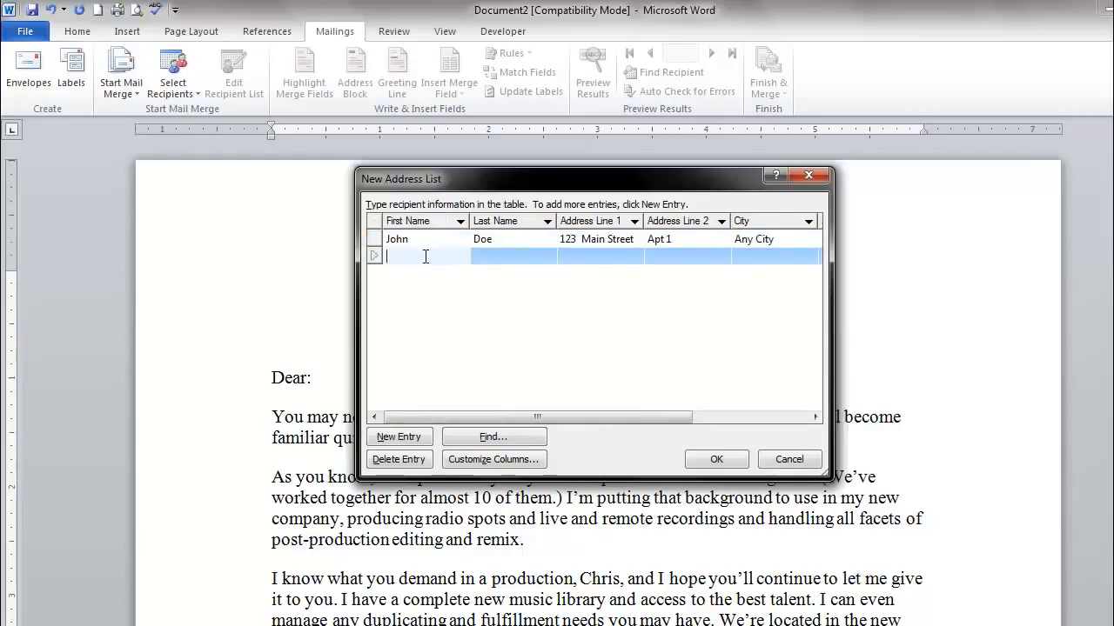
- Enter the second recipient's first name, last name and street address
text(Jane)
key(Tab)
text(Doe)
key(Tab)
text(1234 M)
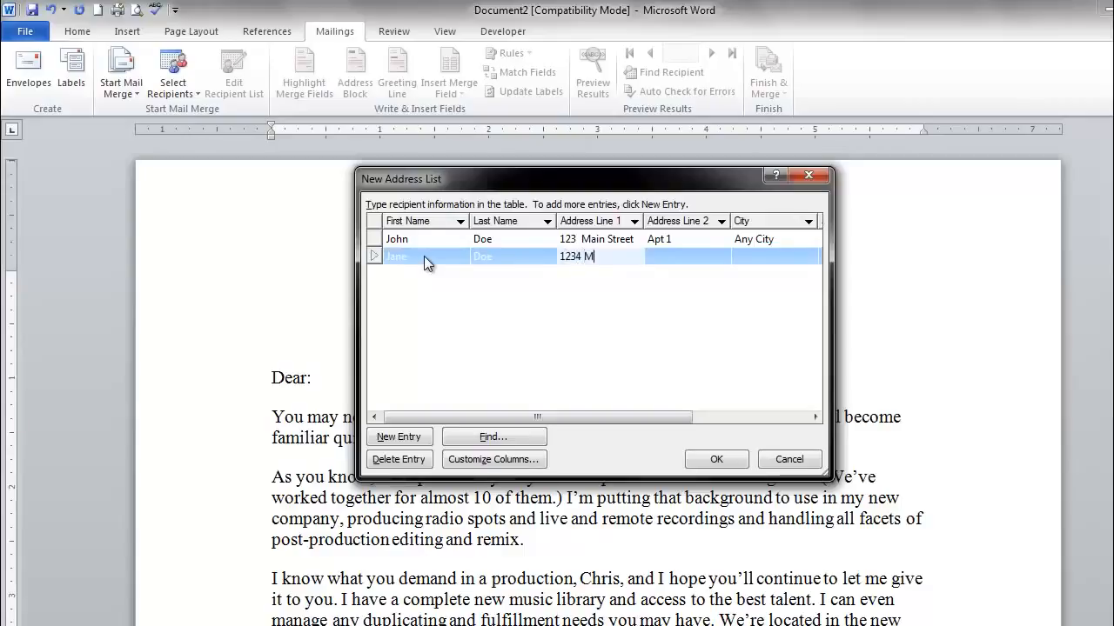
text(ain Drive)
key(Tab)
- Complete the second recipient's entry with the apartment number, city, state and ZIP code
text(Apt 2)
key(Tab)
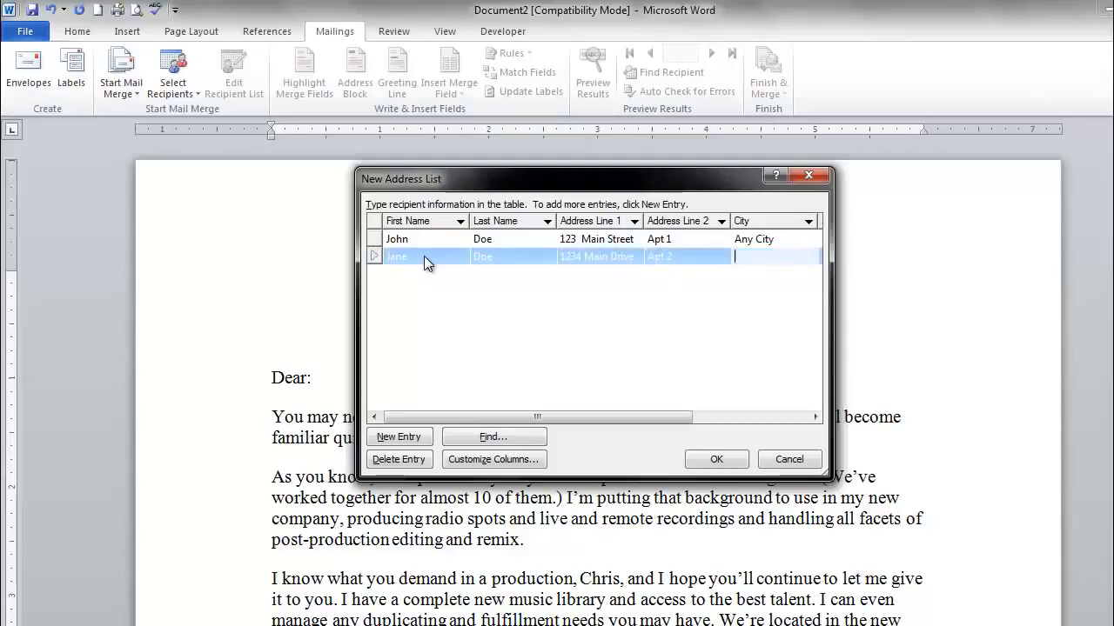
text(Any City)
key(Tab)
text(ME)
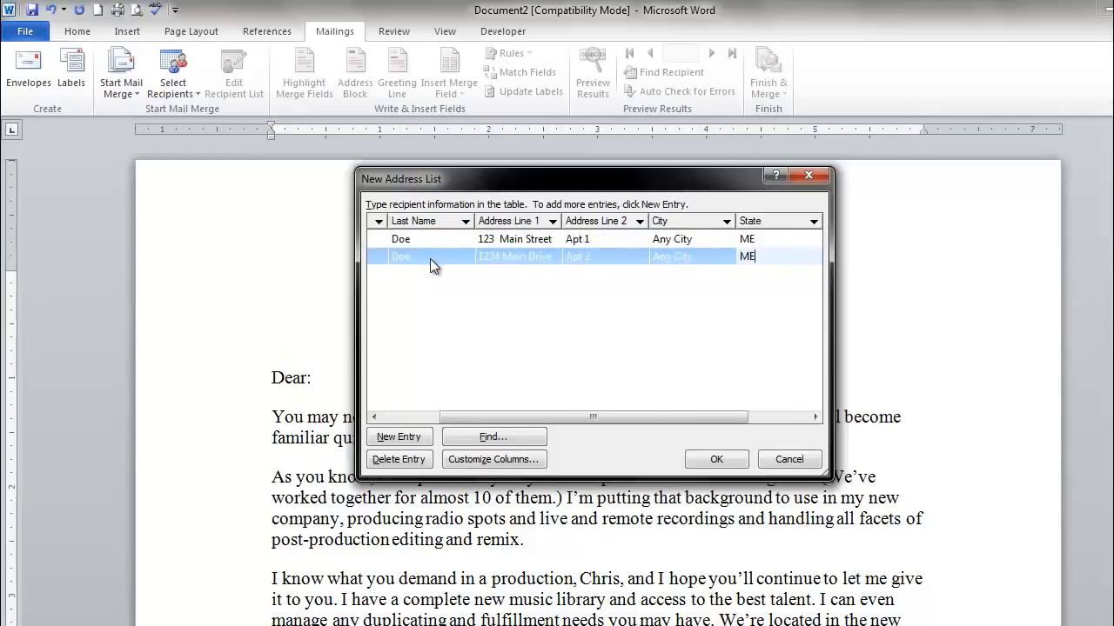
key(Tab)
text(12345)
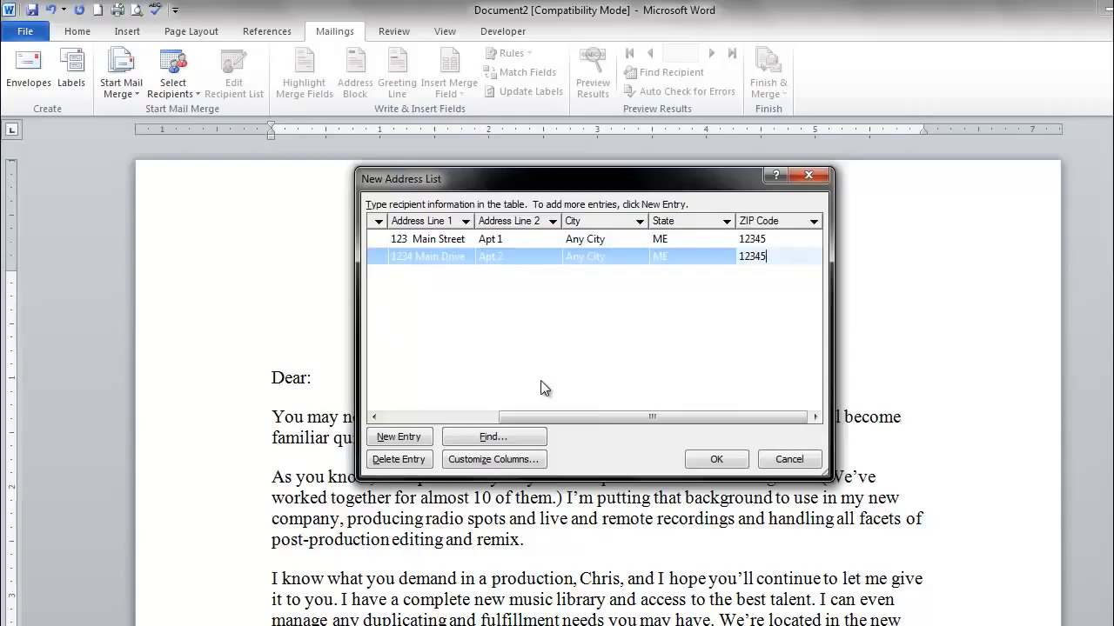
- Finish the recipient list and save it as Test in My Data Sources
click(718, 459)
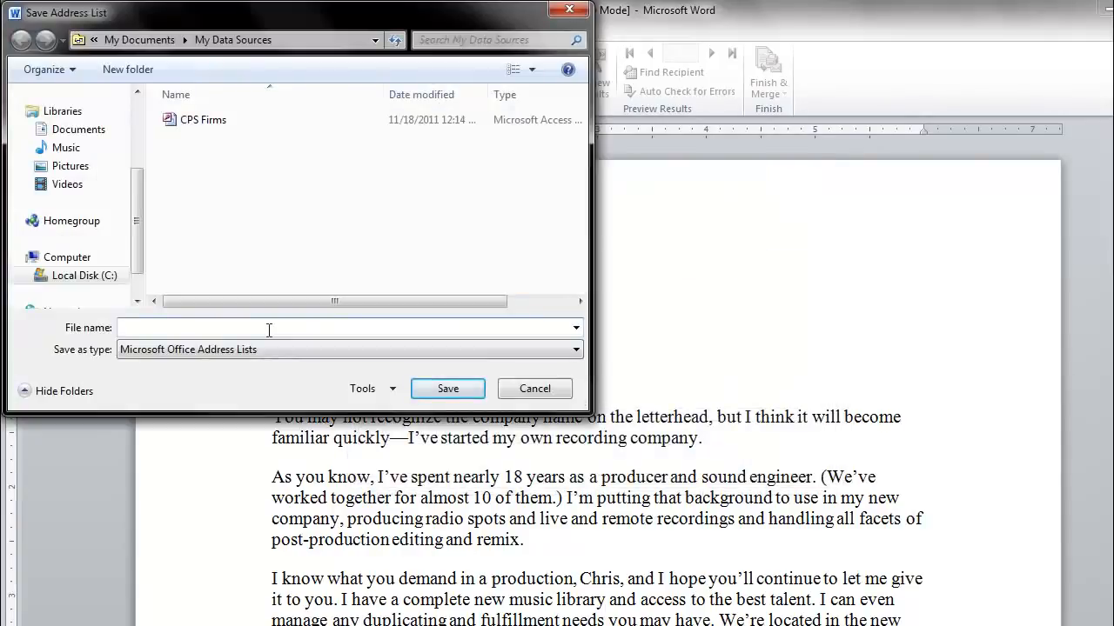
text(Test)
click(438, 392)
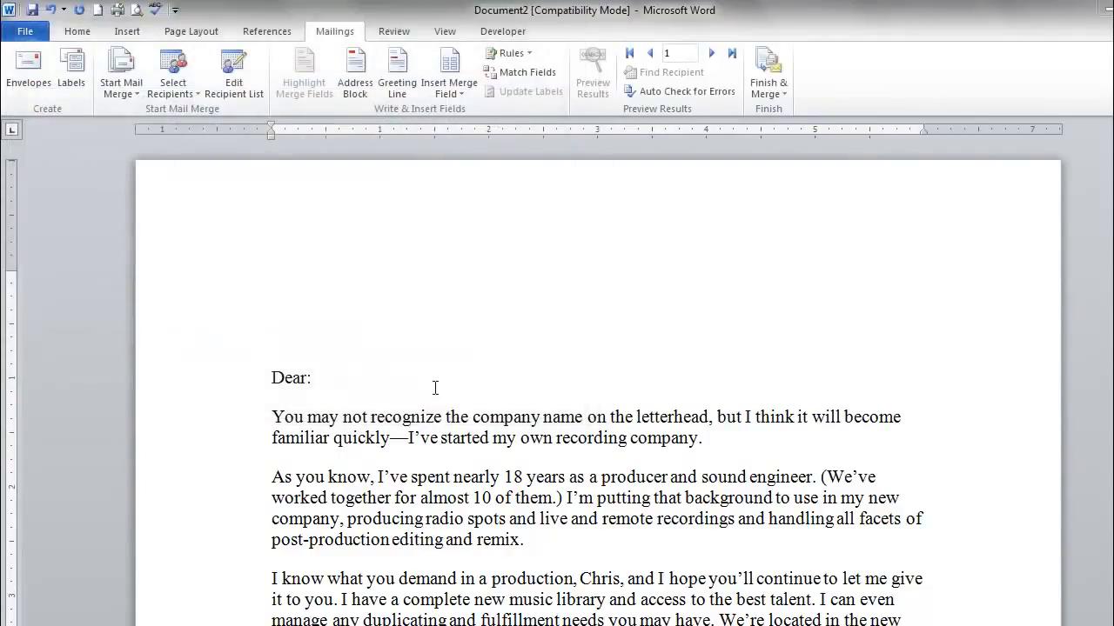
- Add two blank lines above the salutation to make room for the recipient's address
click(264, 241)
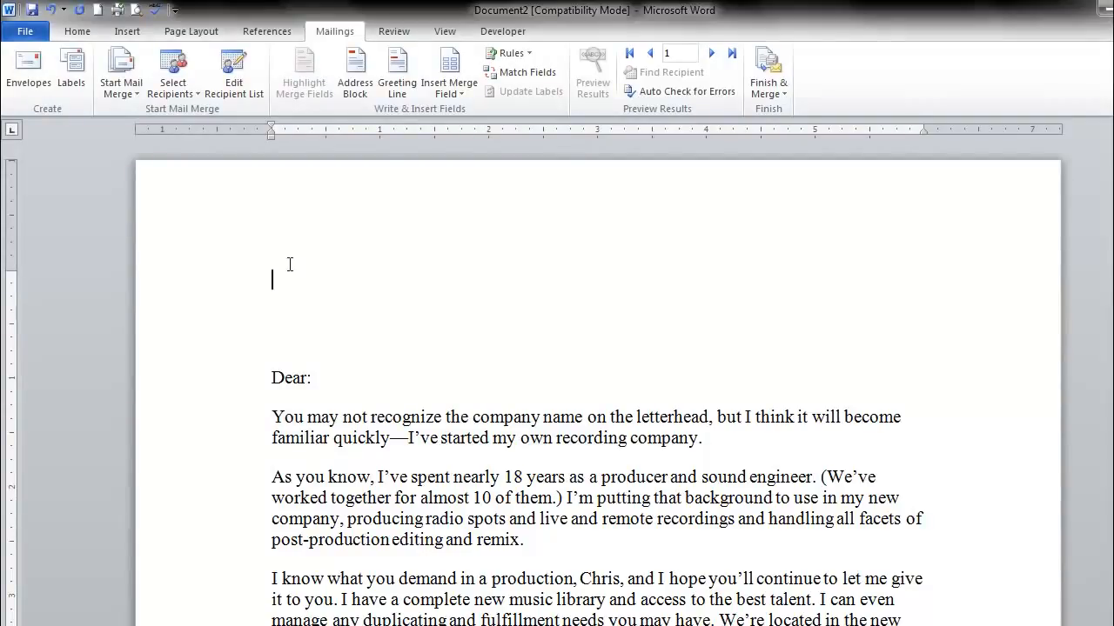
key(Return)
key(Return)
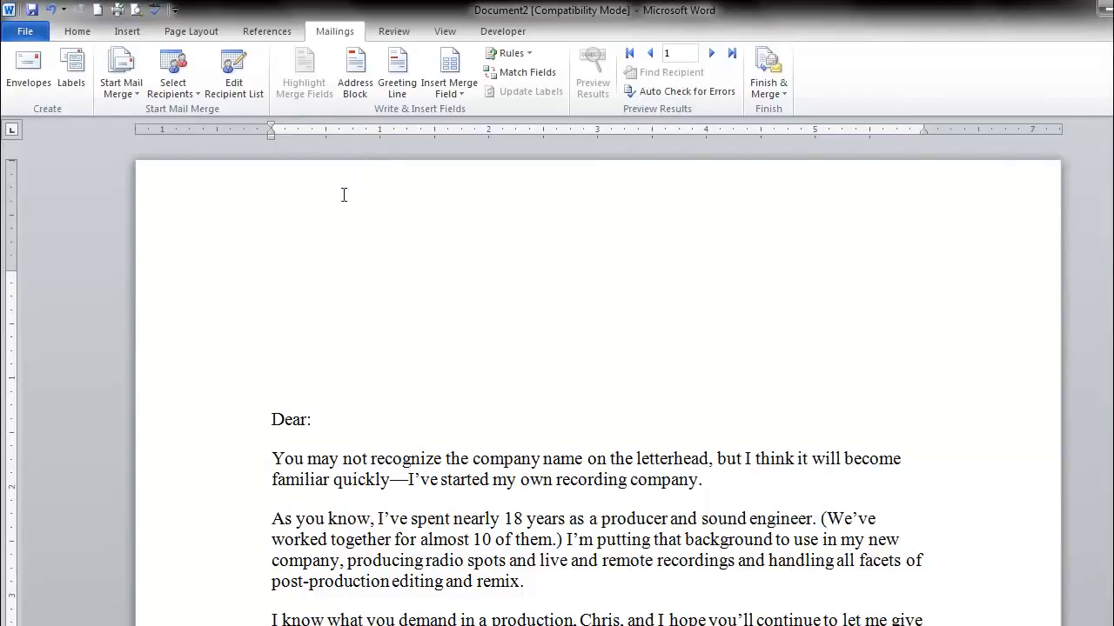
- Insert the First_Name and Last_Name merge fields, separated by a space, on the address's first line and start a new line
click(458, 98)
click(460, 113)
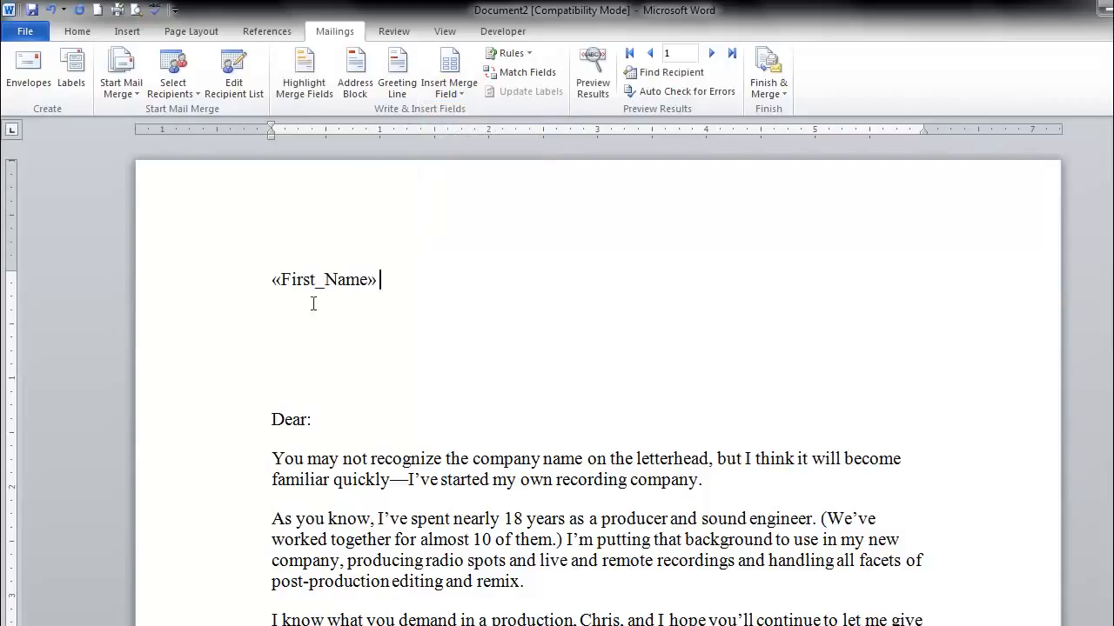
click(451, 96)
click(470, 130)
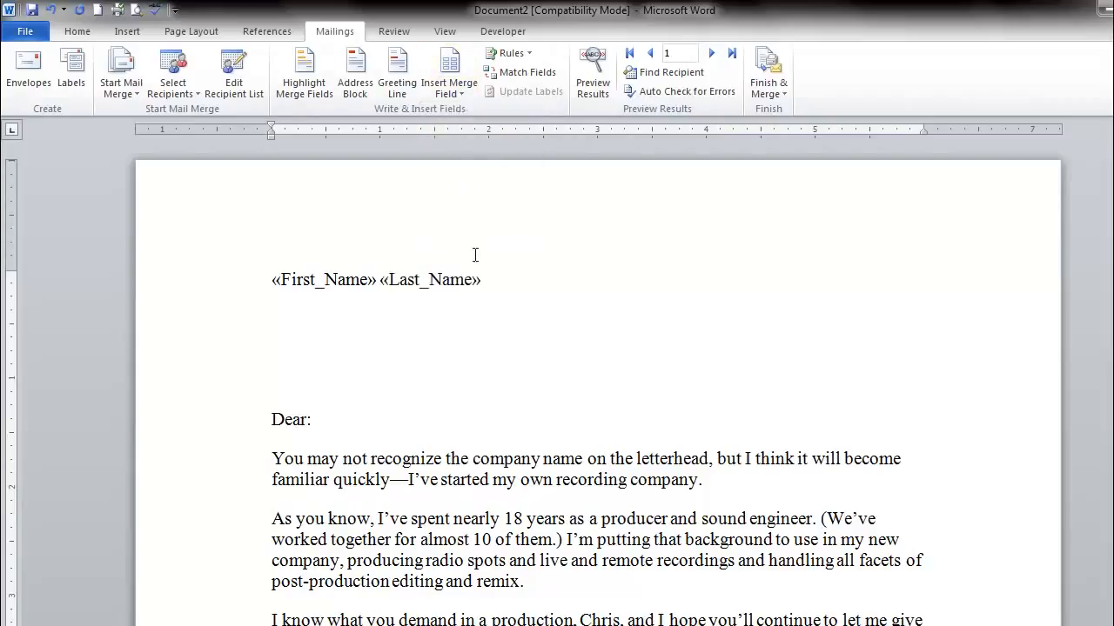
key(Return)
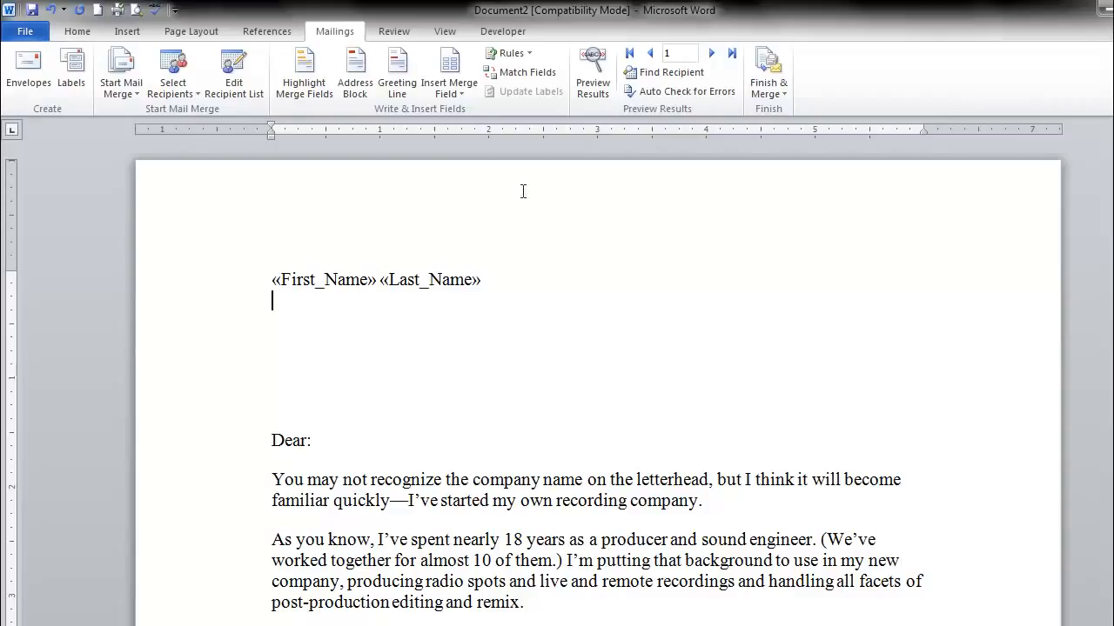
- Insert the Address_Line_1 and Address_Line_2 merge fields on separate lines below the name and start another line
click(457, 85)
click(471, 149)
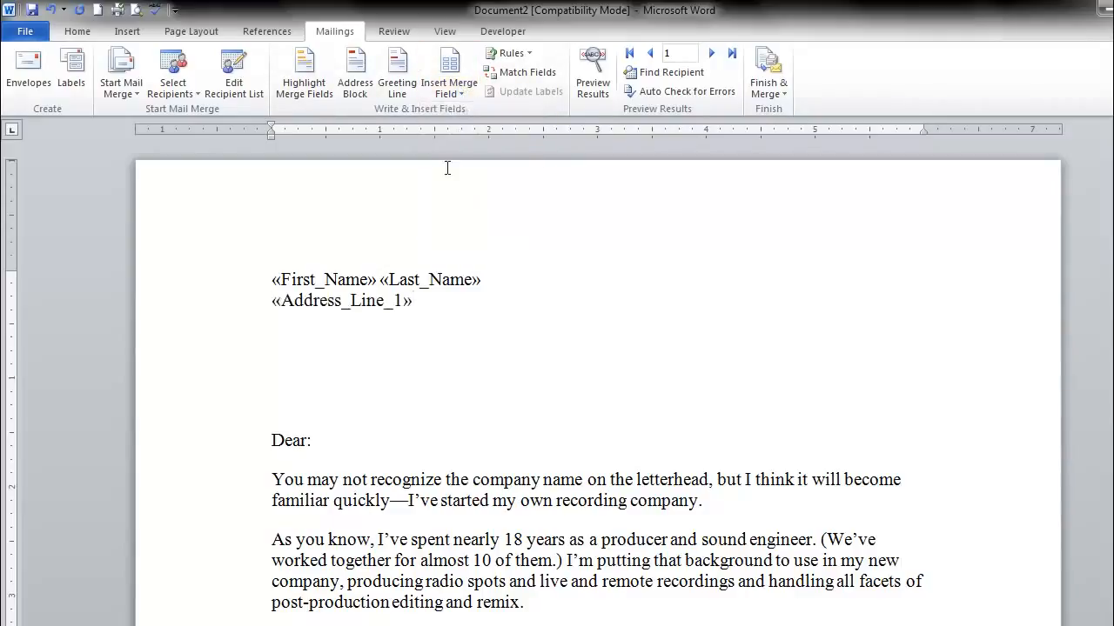
key(Return)
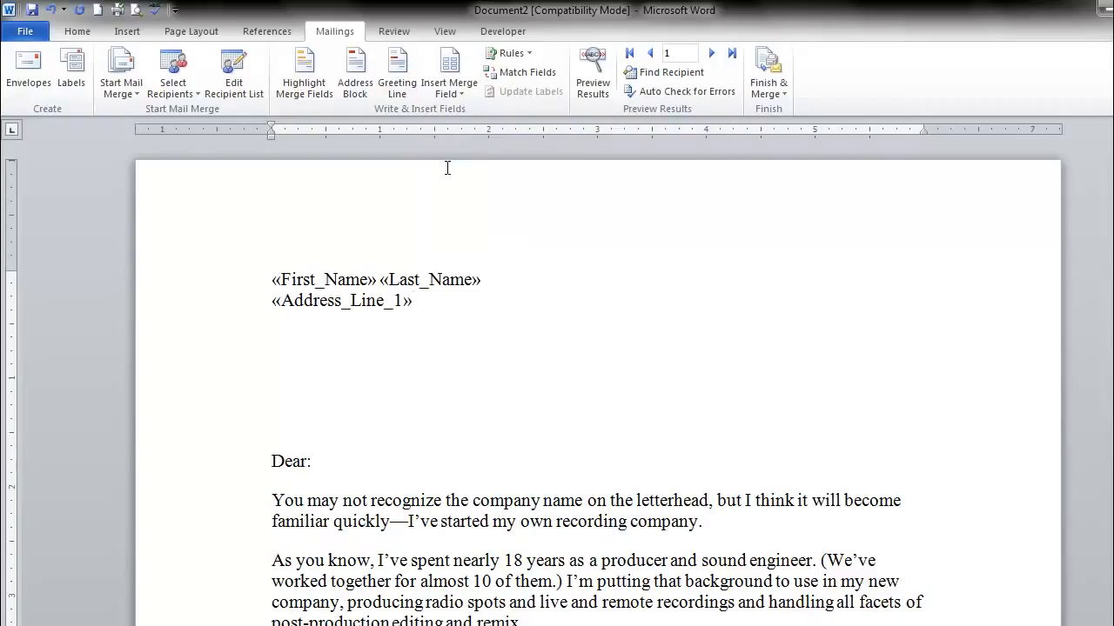
click(466, 93)
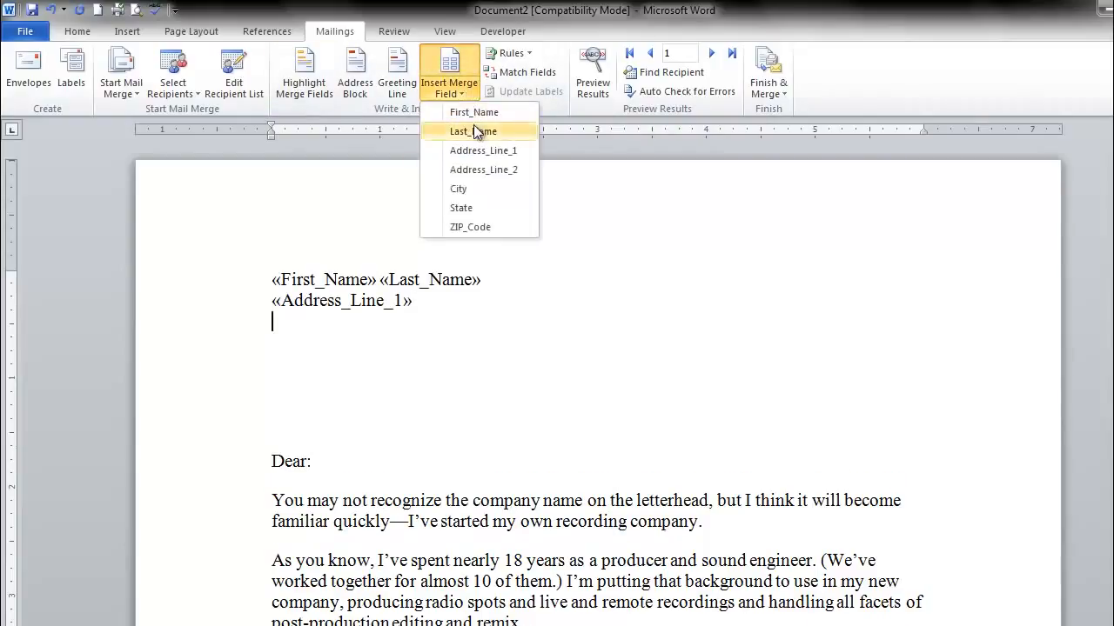
click(482, 169)
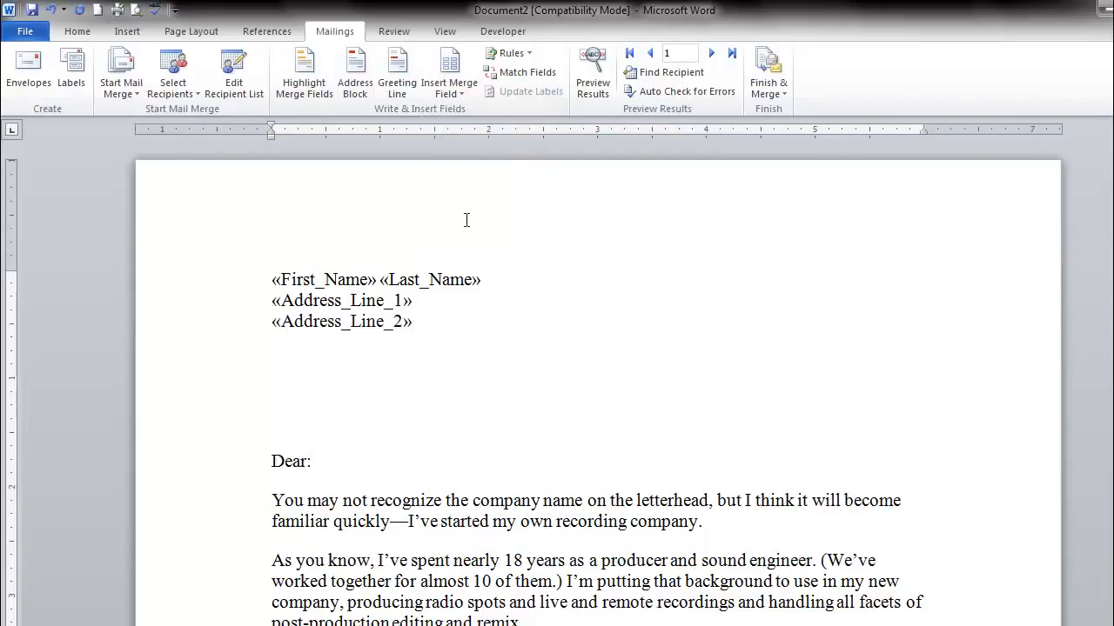
key(Return)
- Add the line «City», «State». «ZIP_Code» to the address and repeat the First_Name field after "Dear:"
click(462, 91)
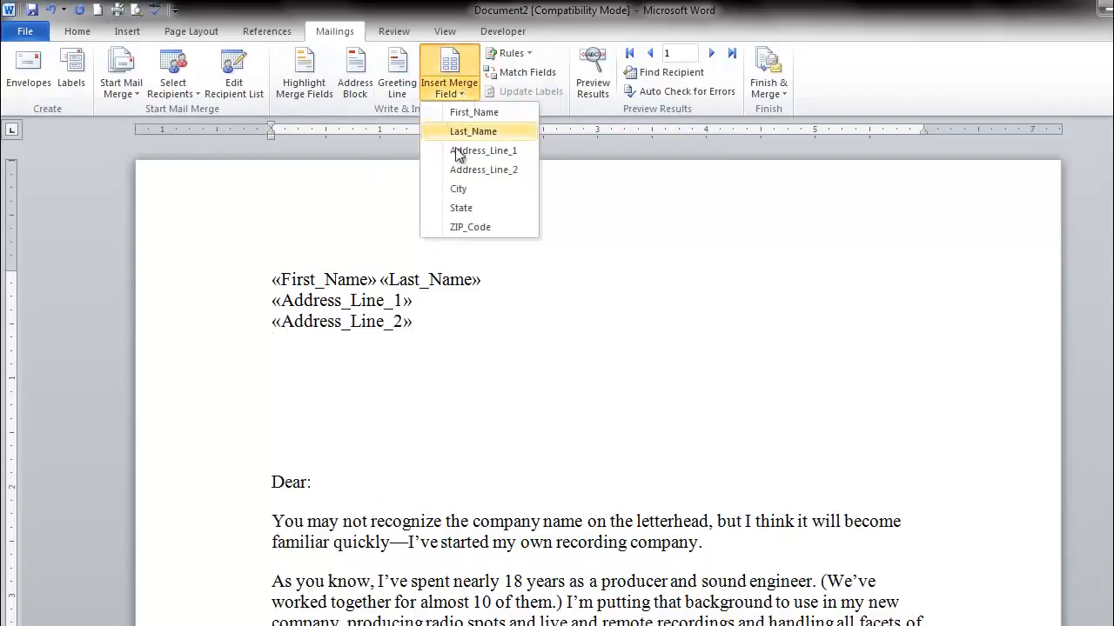
click(483, 187)
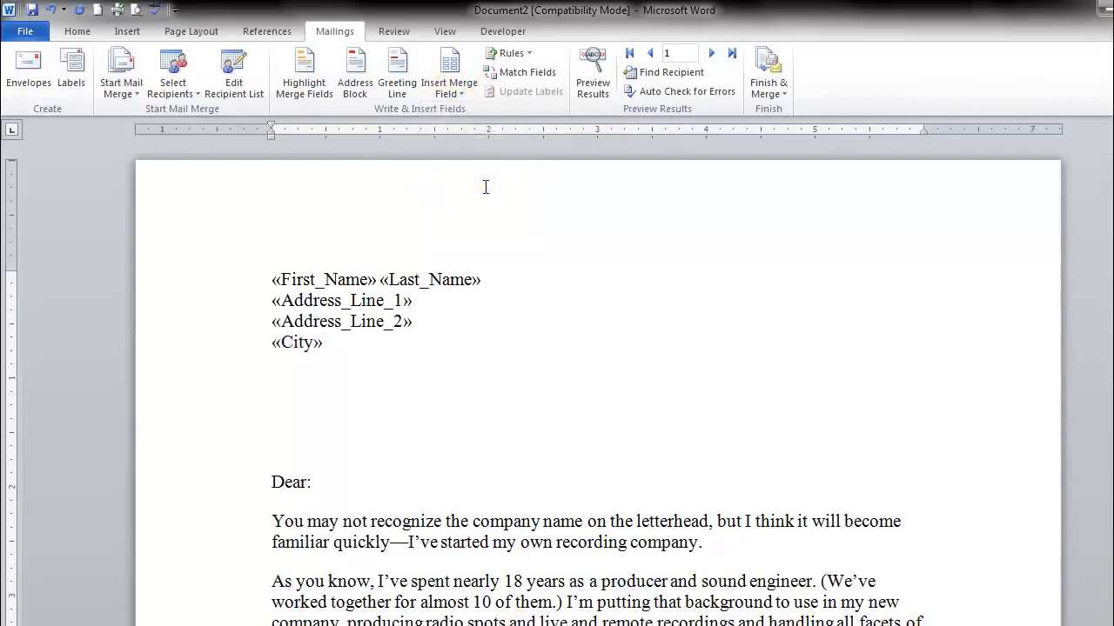
text(,)
click(456, 90)
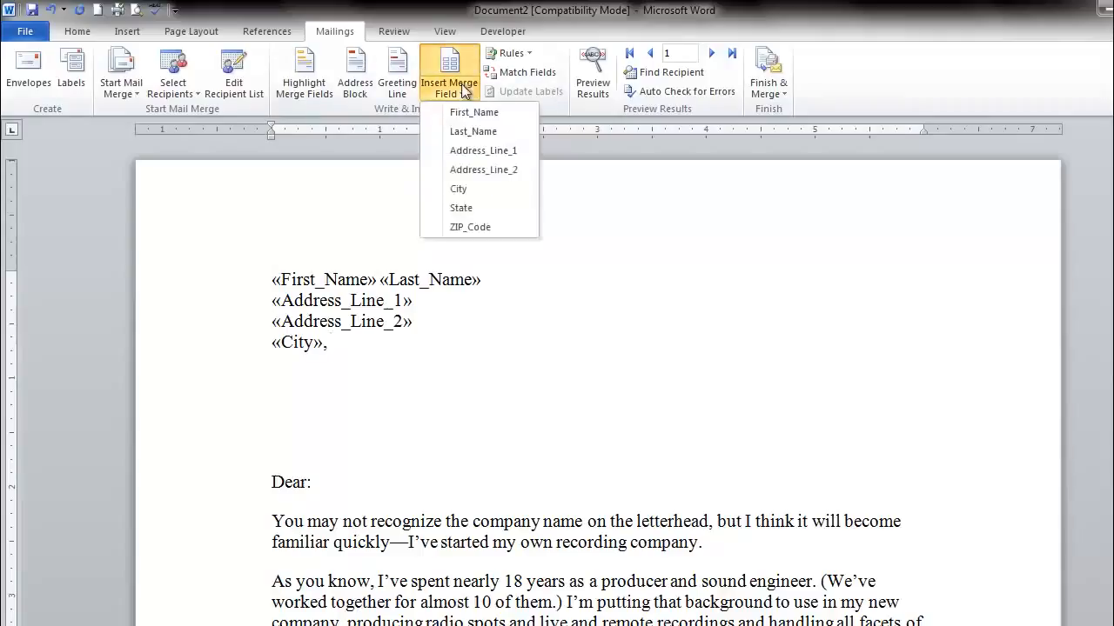
click(487, 202)
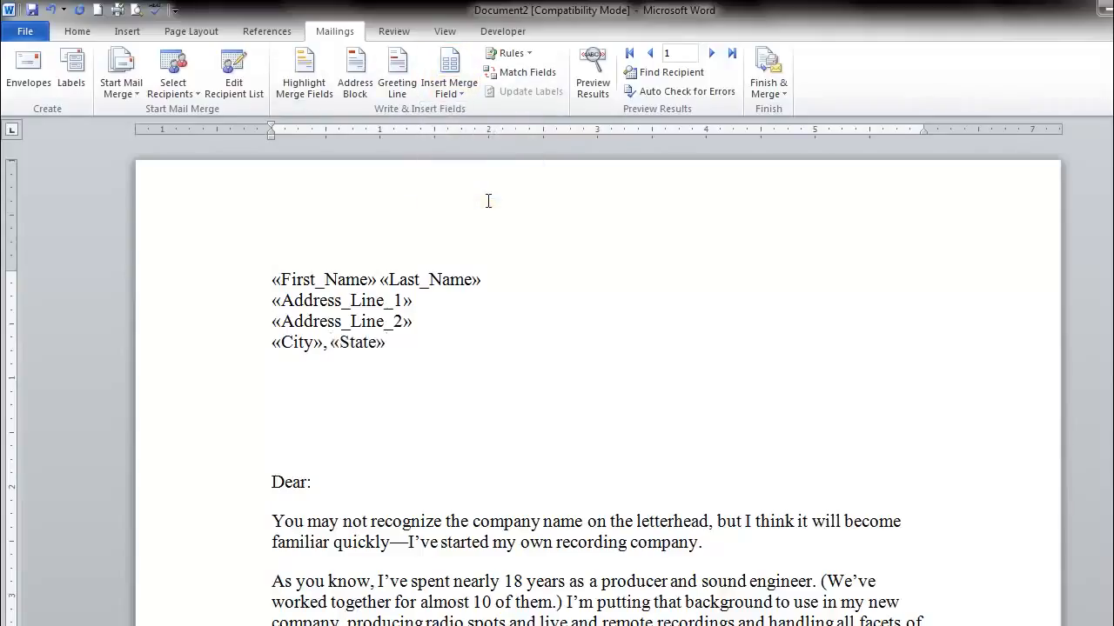
click(457, 90)
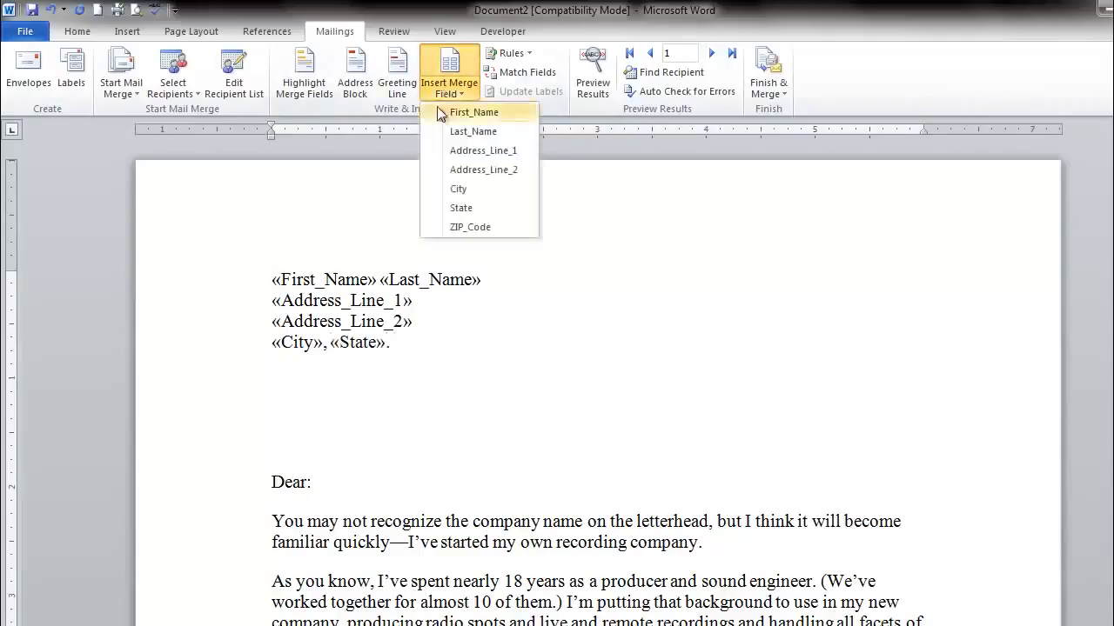
click(477, 228)
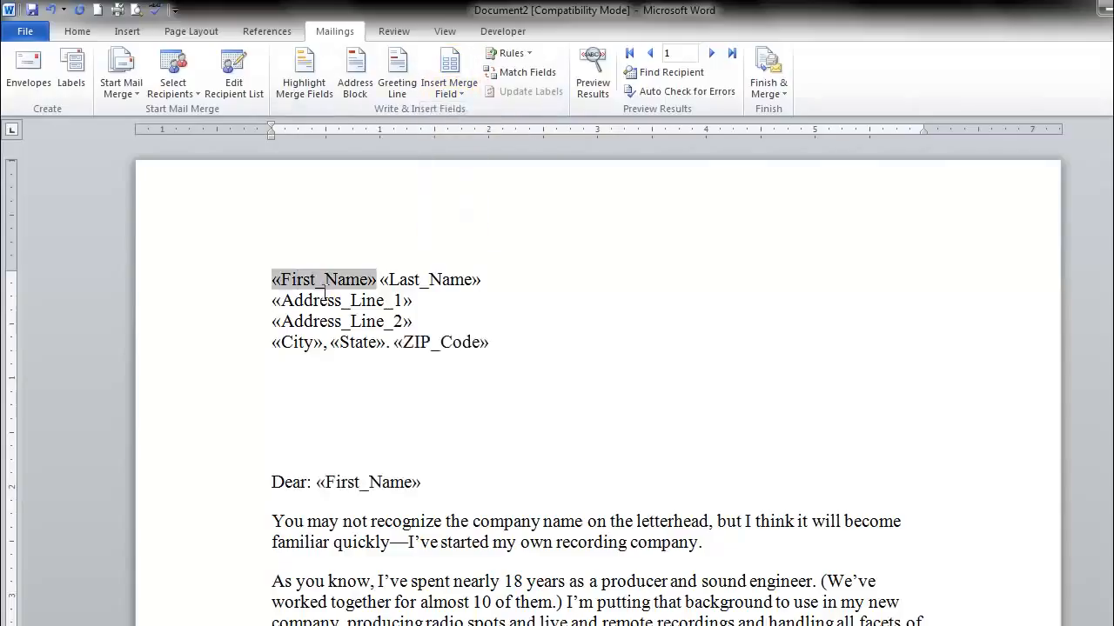
click(435, 482)
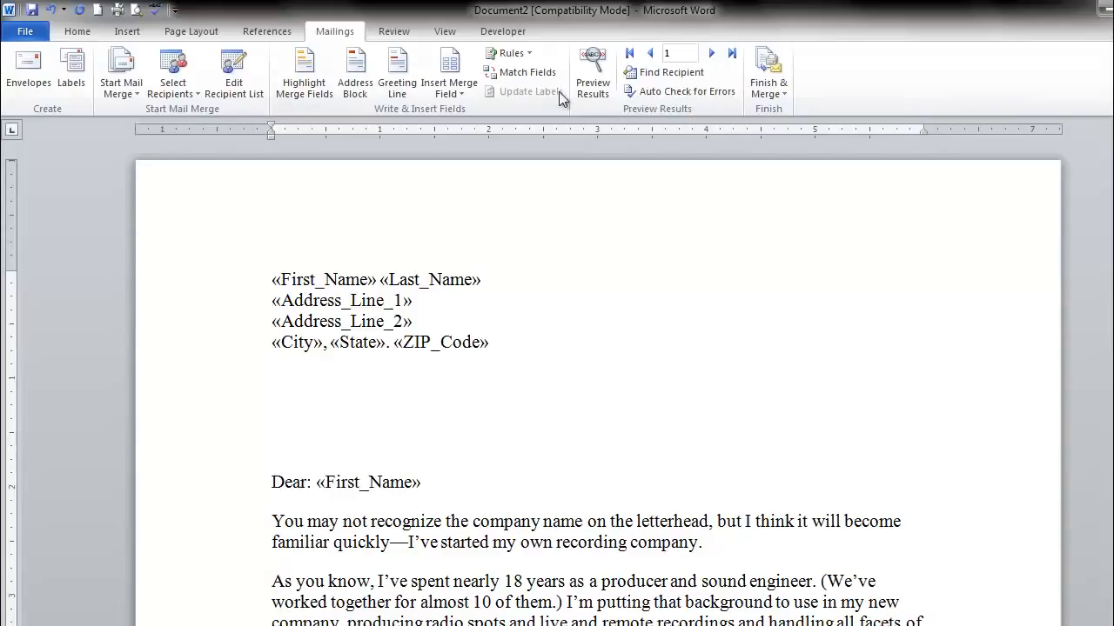
- Preview the merged letter through the second record and remove three blank lines above the salutation
click(594, 77)
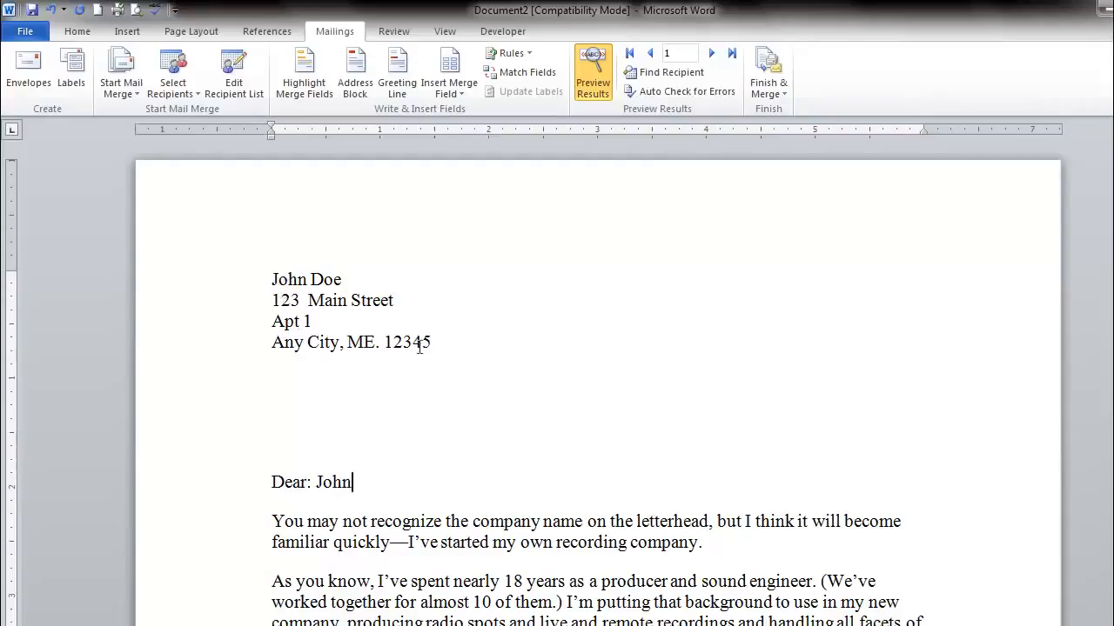
click(712, 53)
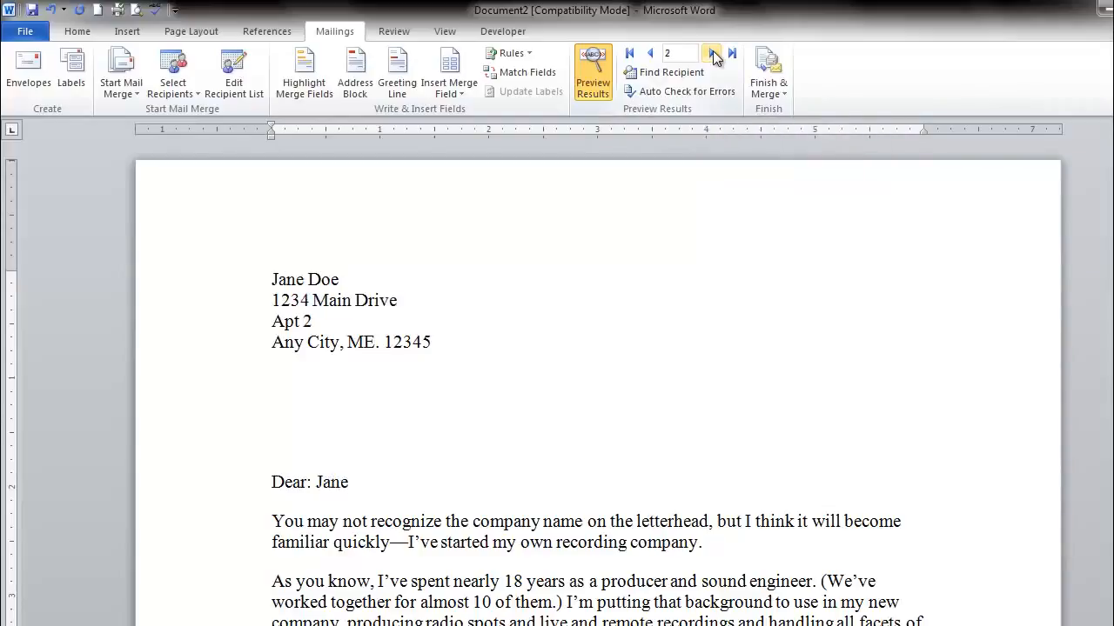
drag(367, 489, 315, 484)
click(379, 478)
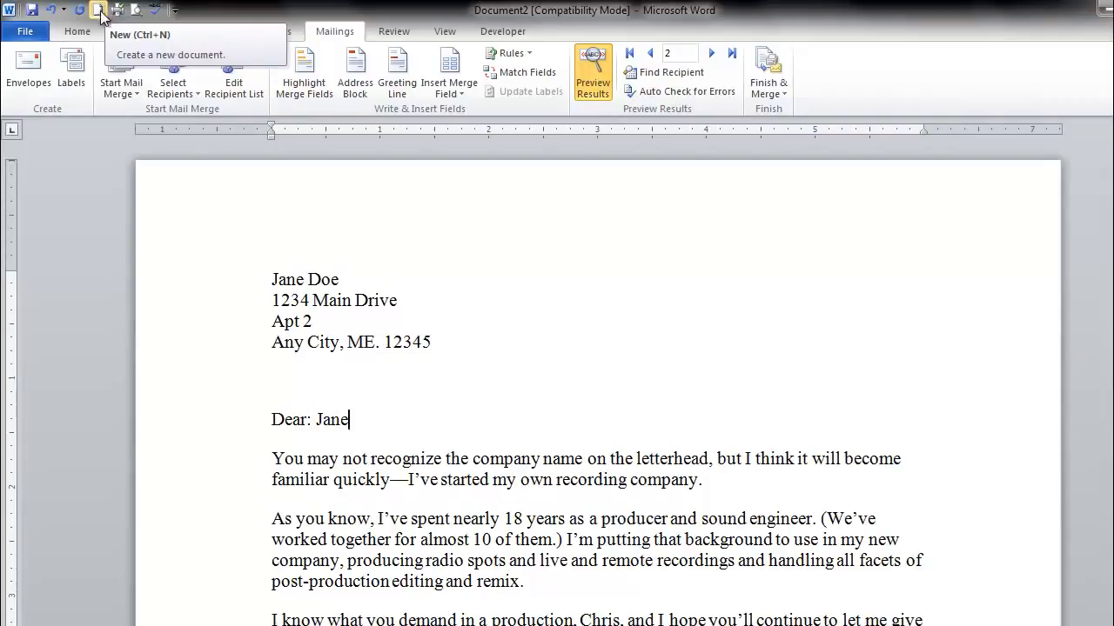
- Create a new blank document and start an envelope mail merge in it
click(98, 10)
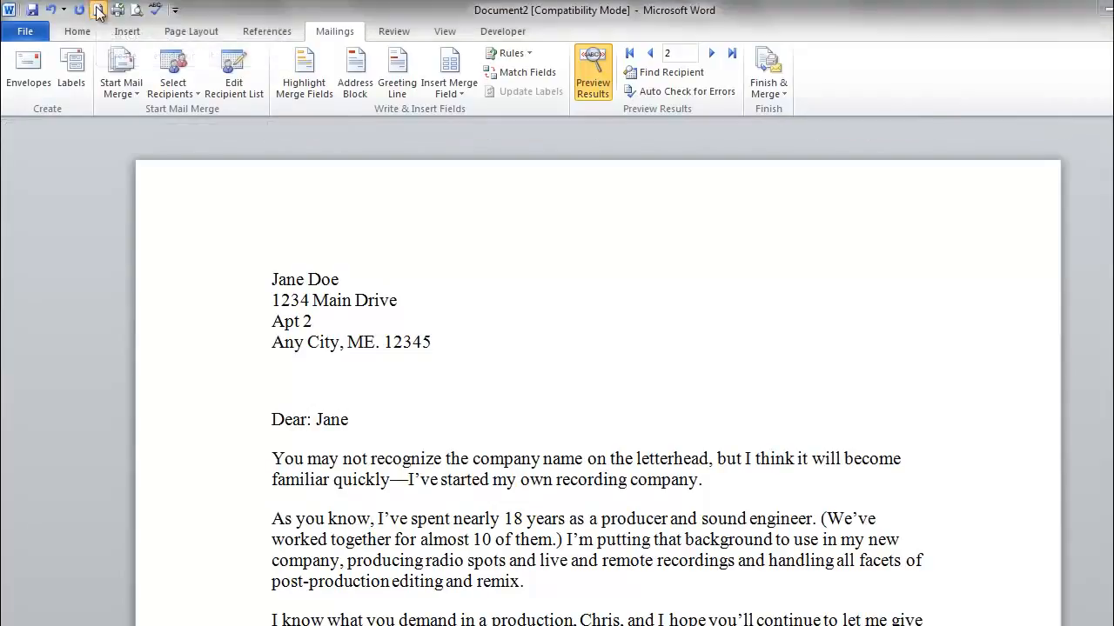
click(338, 31)
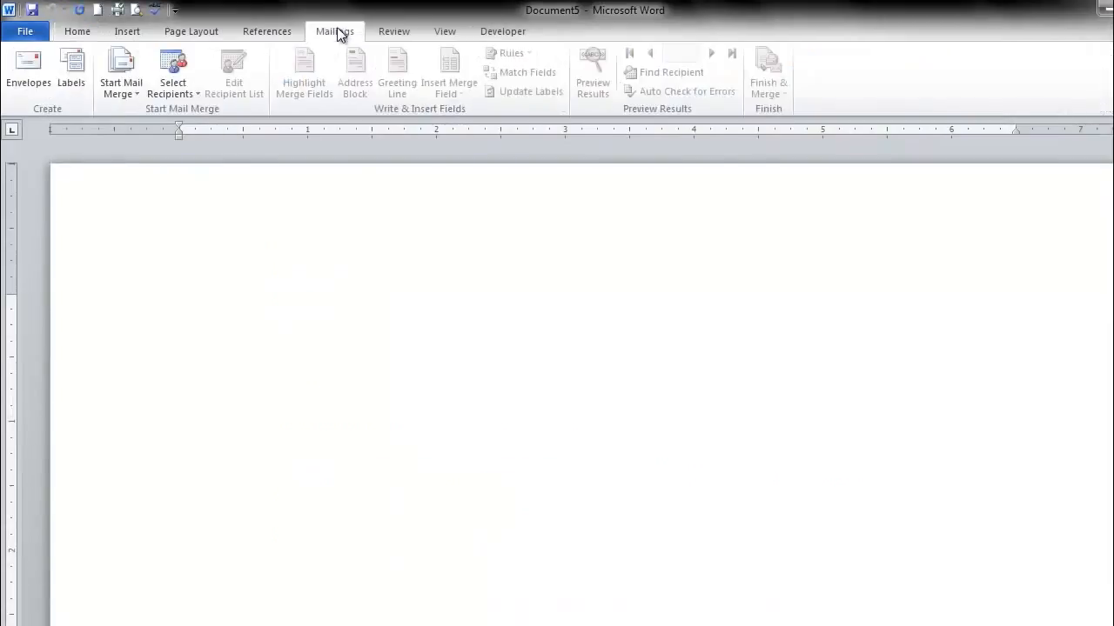
click(129, 94)
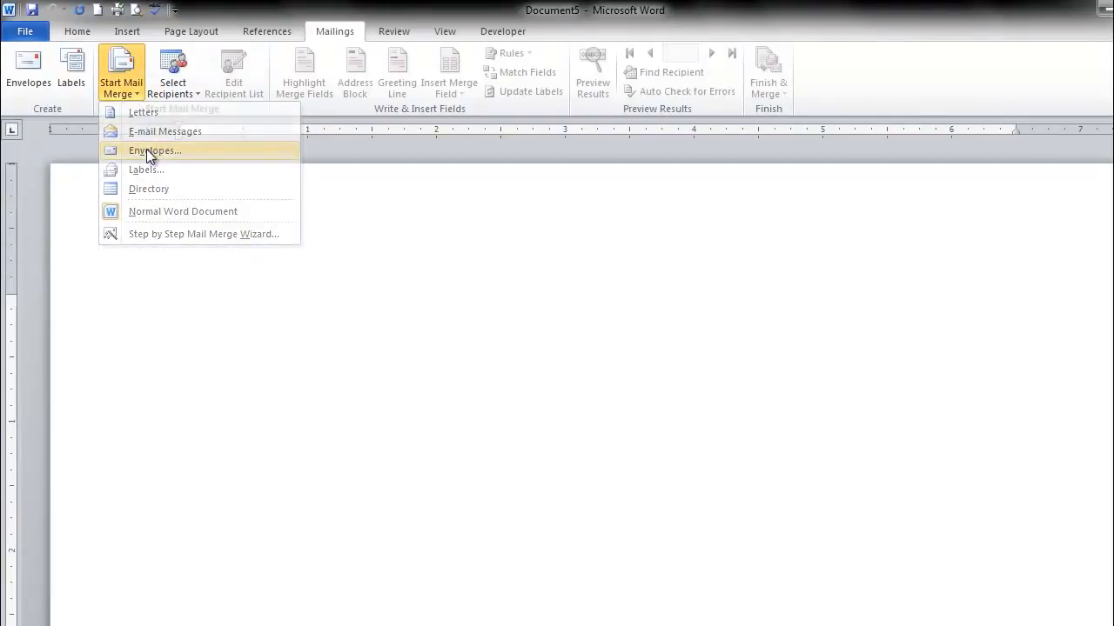
click(146, 151)
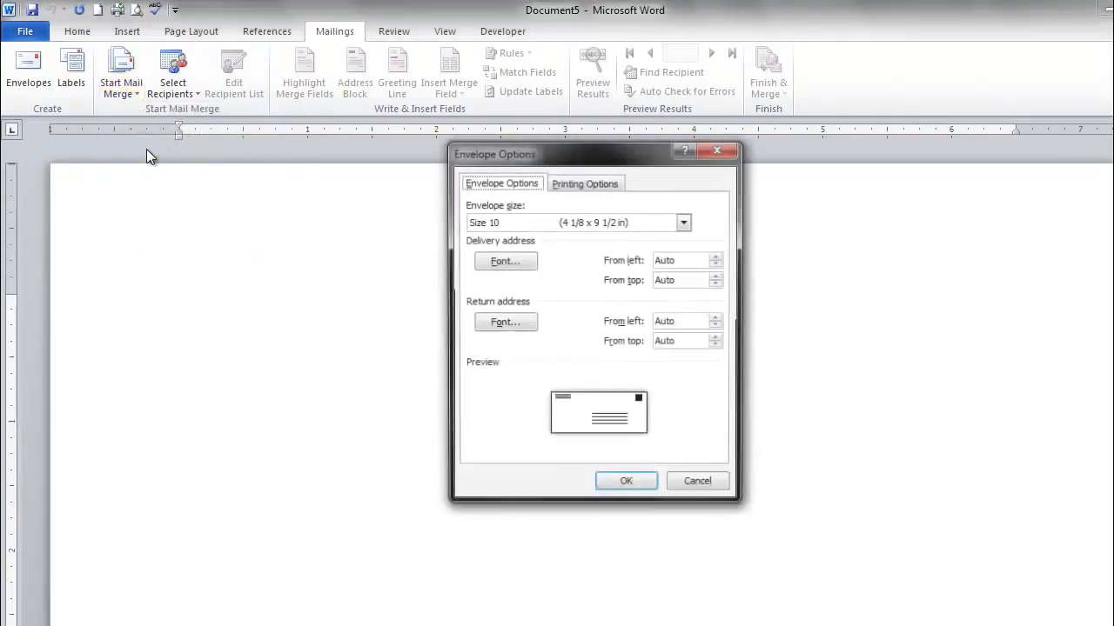
- Review the return and delivery address fonts without changing them, and accept the Size 10 envelope
click(509, 325)
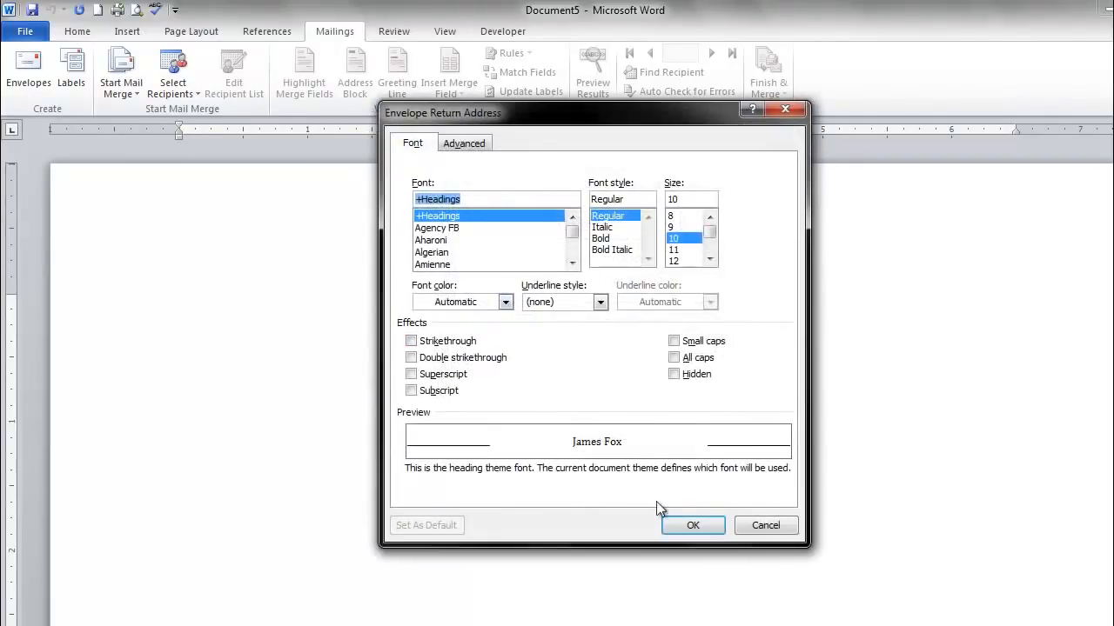
click(766, 525)
click(499, 259)
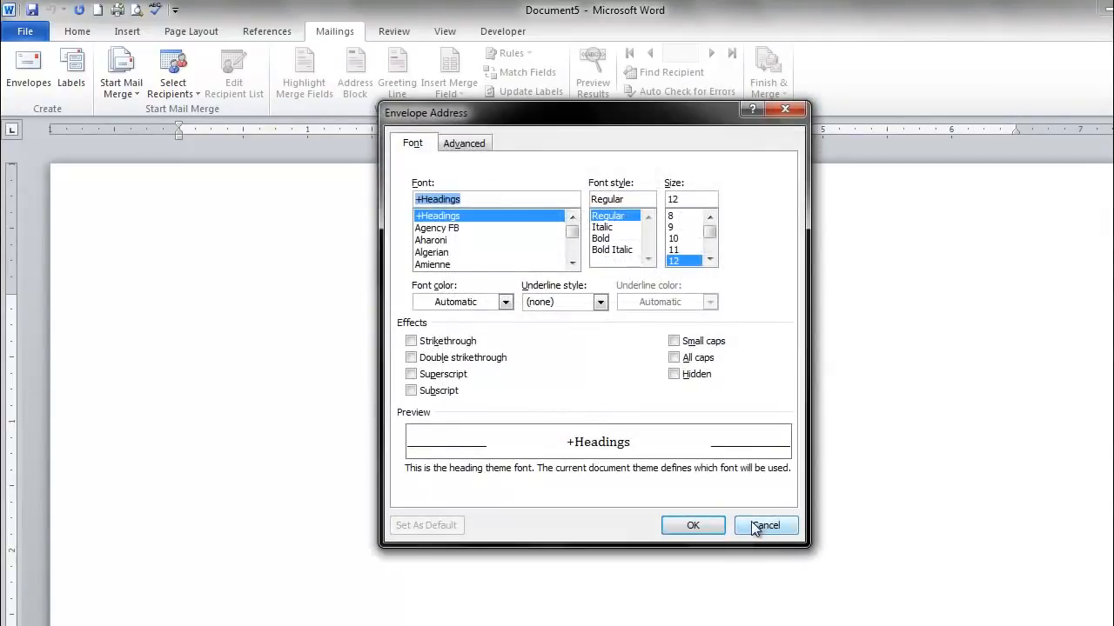
click(754, 525)
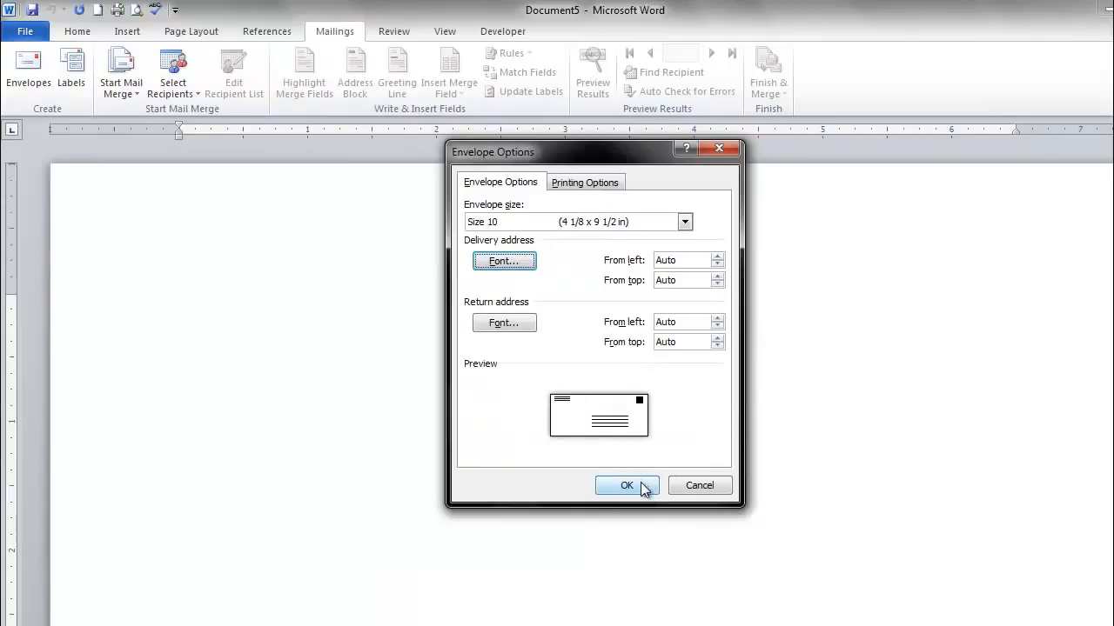
click(627, 486)
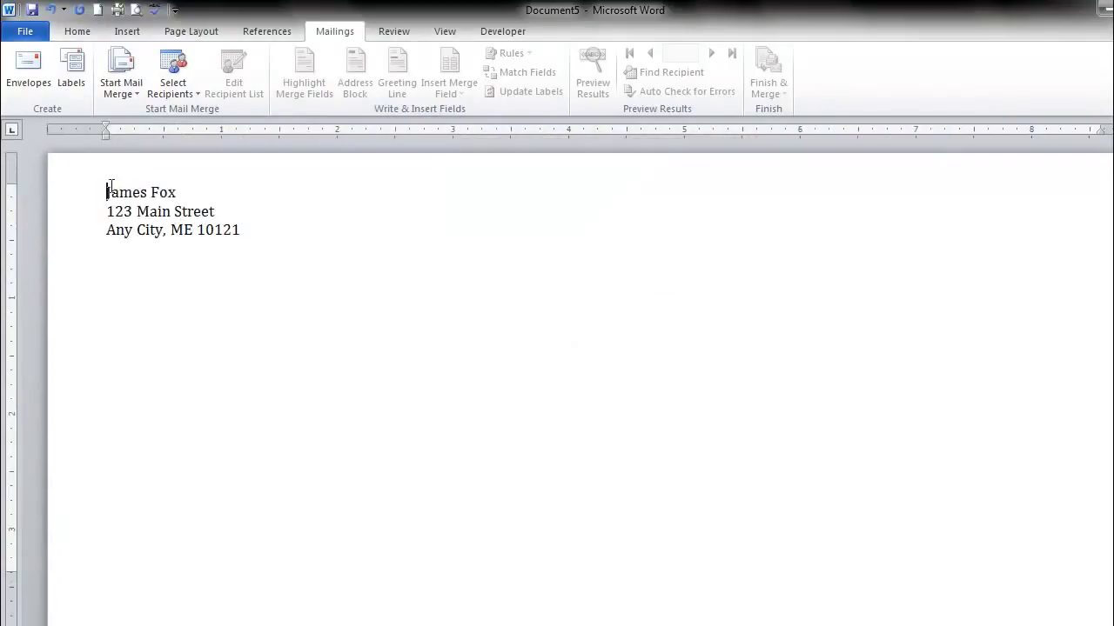
- Check the return address on the envelope and place the cursor in the delivery address box
drag(105, 192, 266, 250)
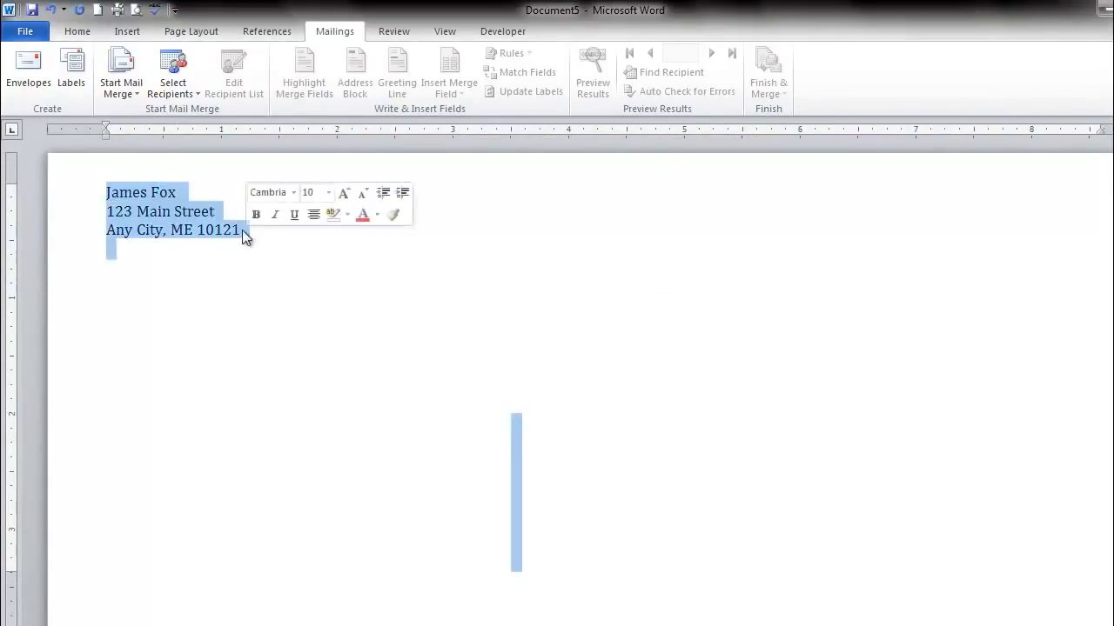
click(242, 229)
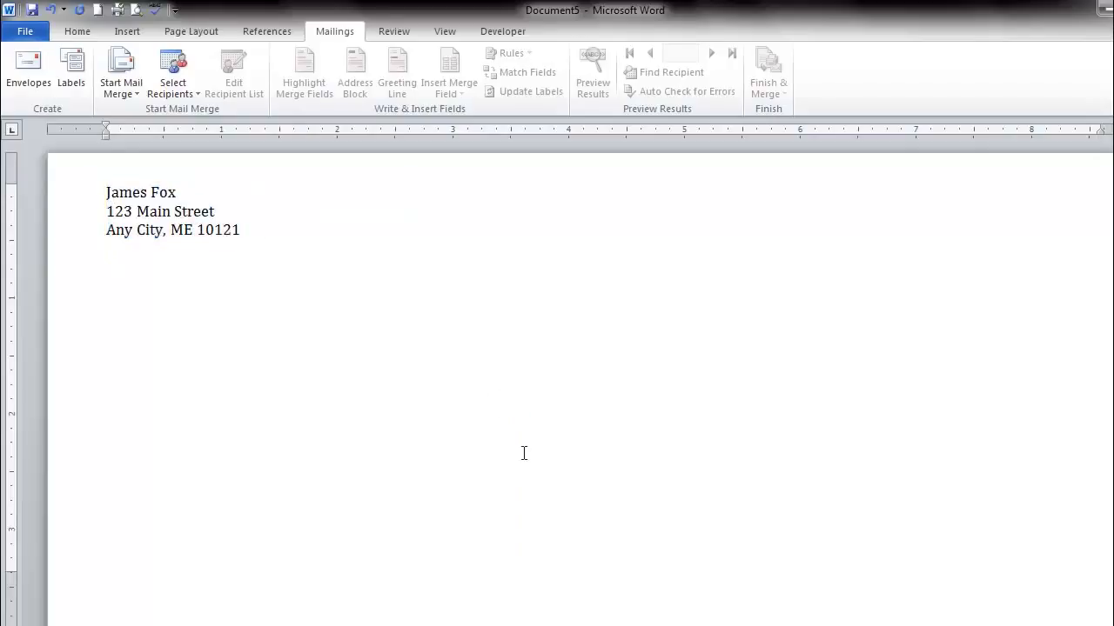
click(595, 485)
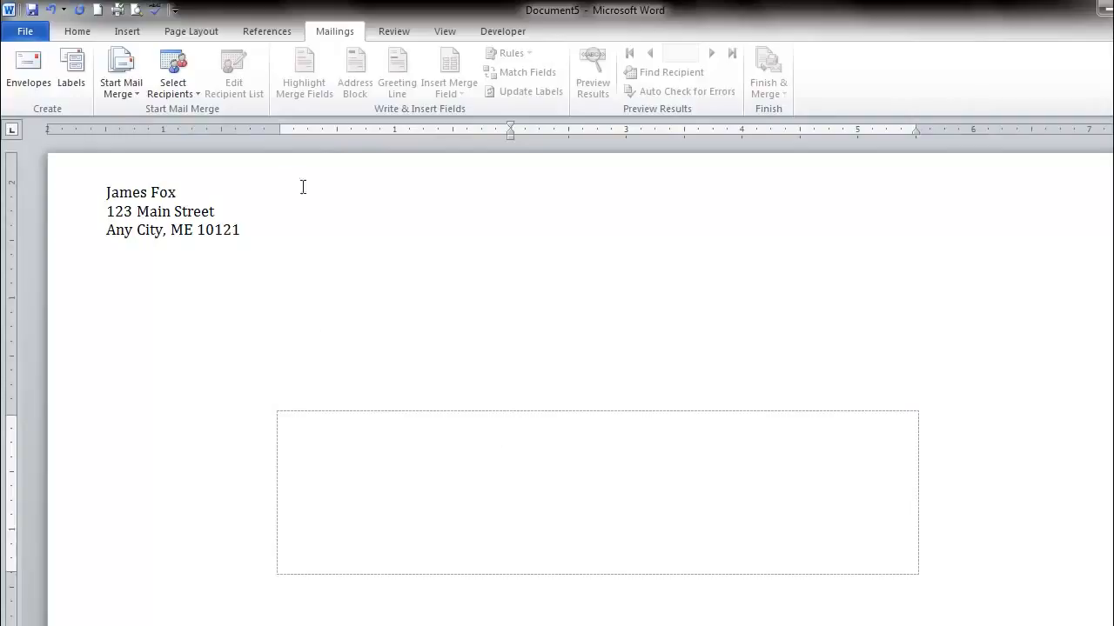
- Use the existing list Test from My Data Sources as the envelope's recipients
click(177, 91)
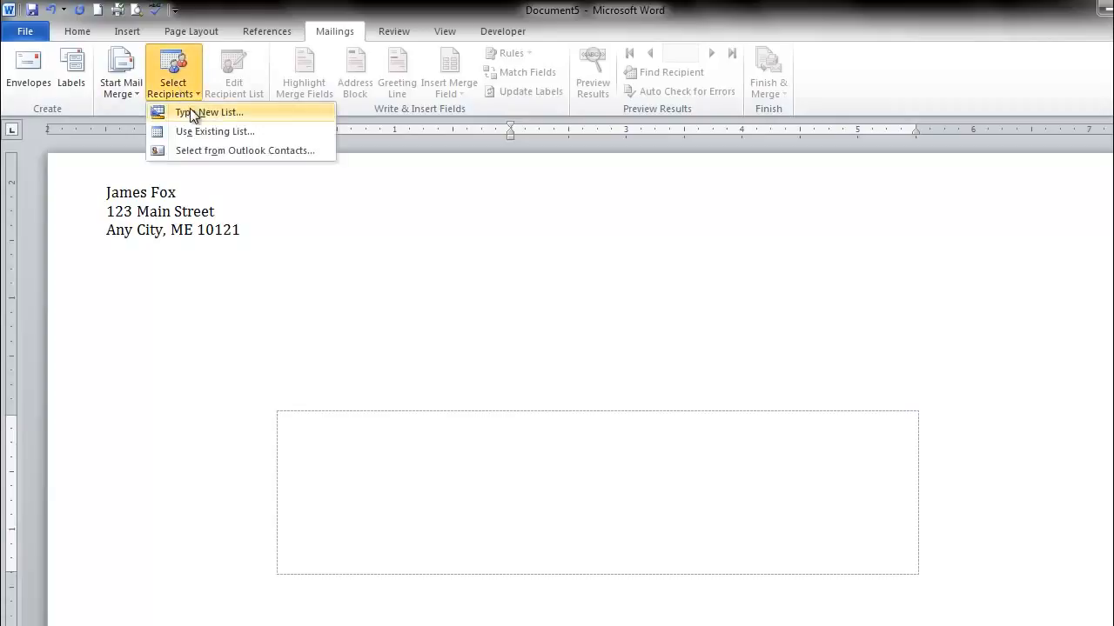
click(199, 133)
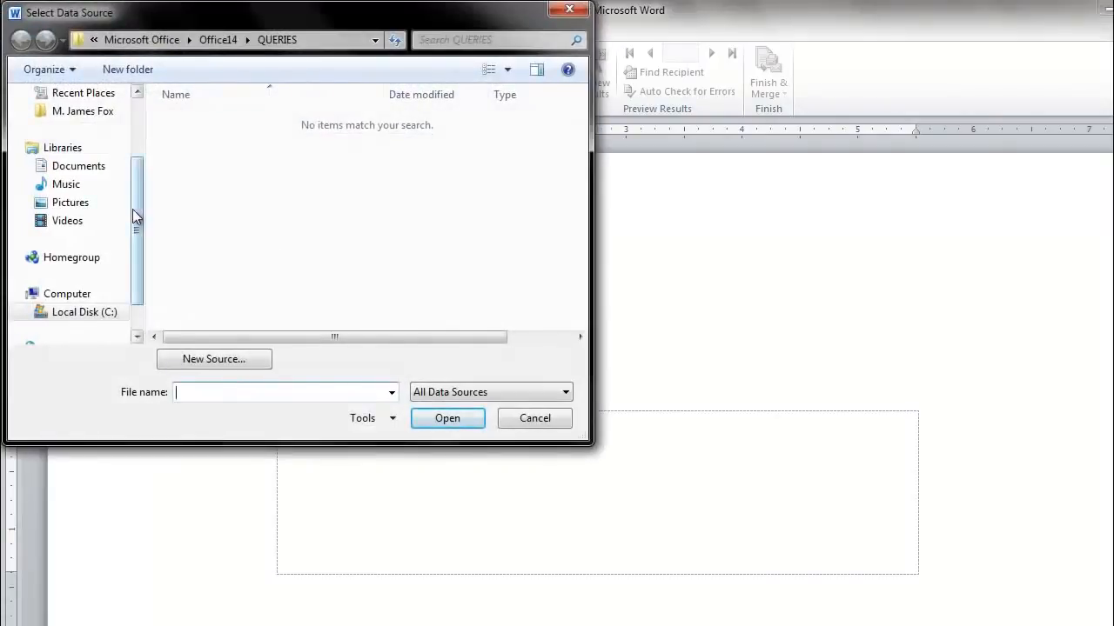
drag(135, 233, 136, 169)
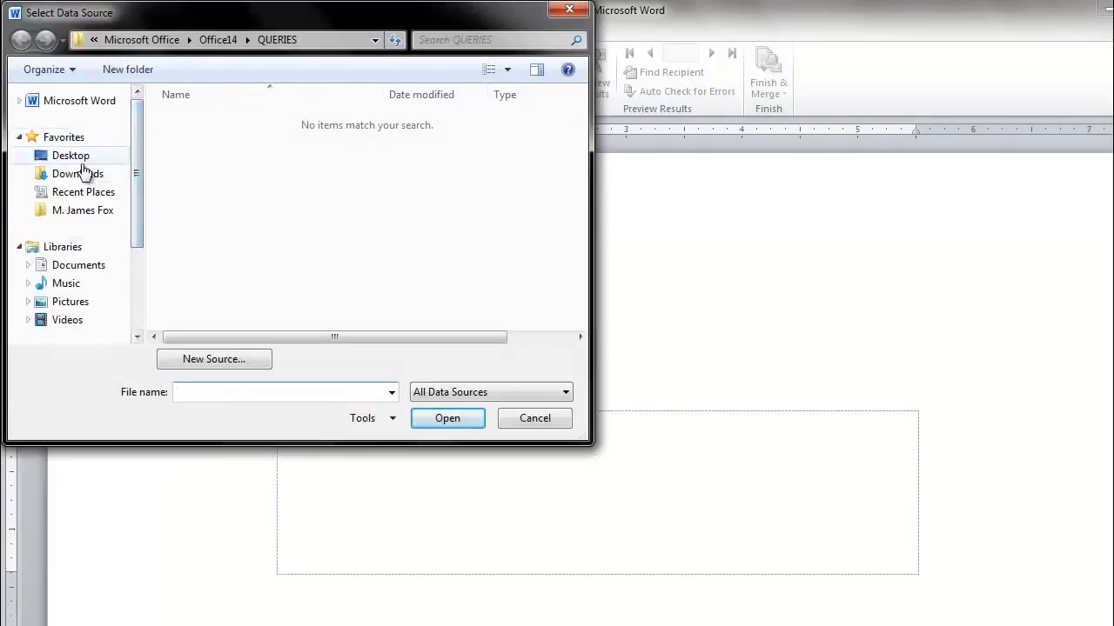
click(92, 265)
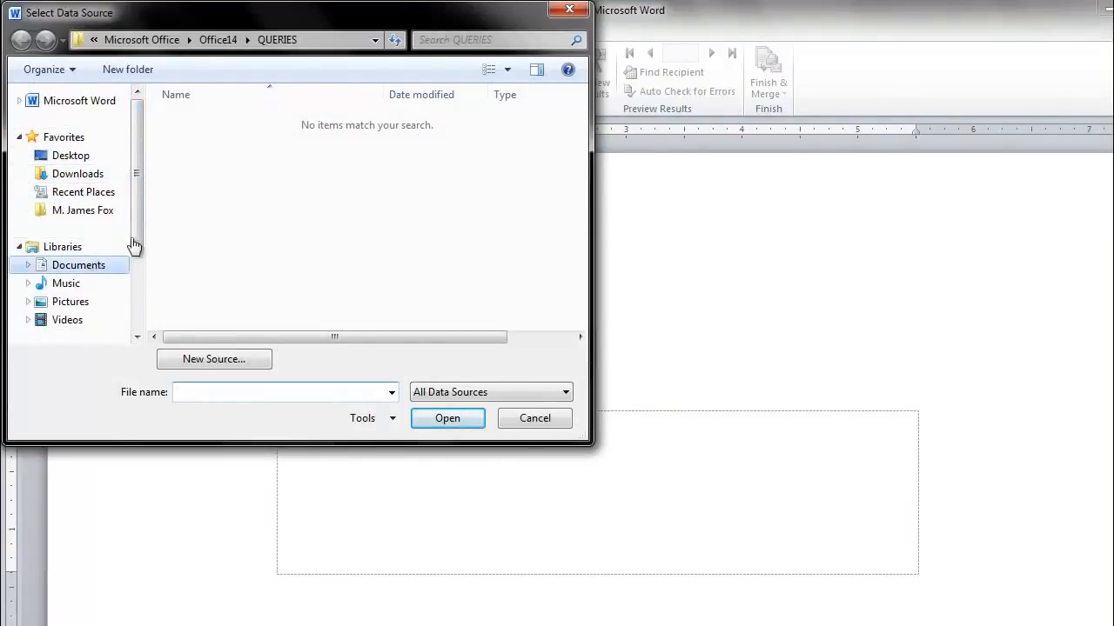
double_click(231, 261)
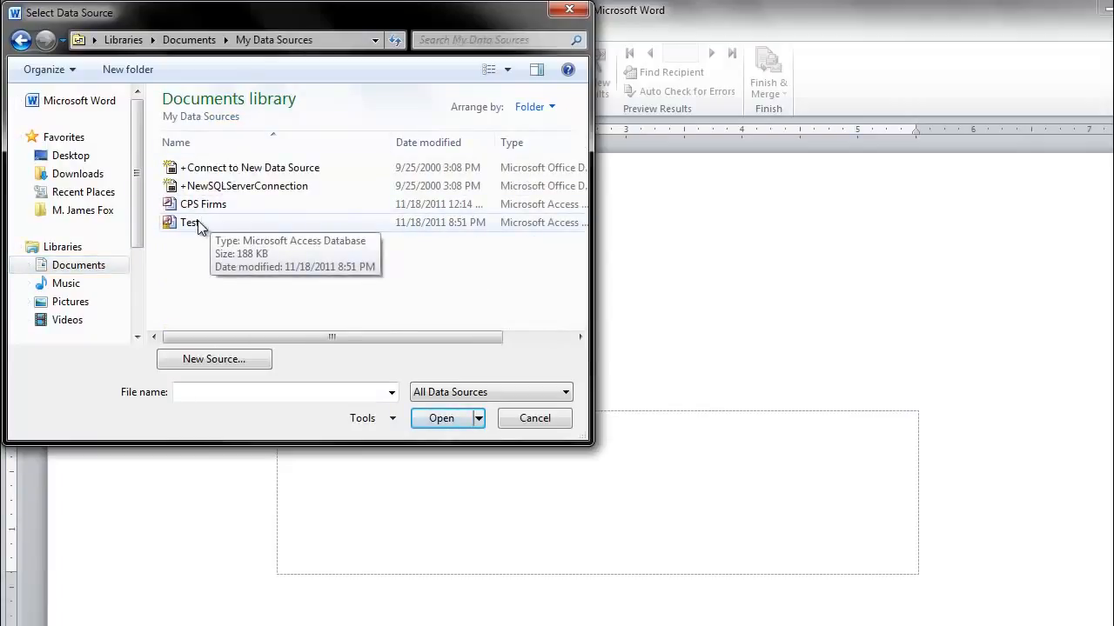
click(198, 222)
click(433, 416)
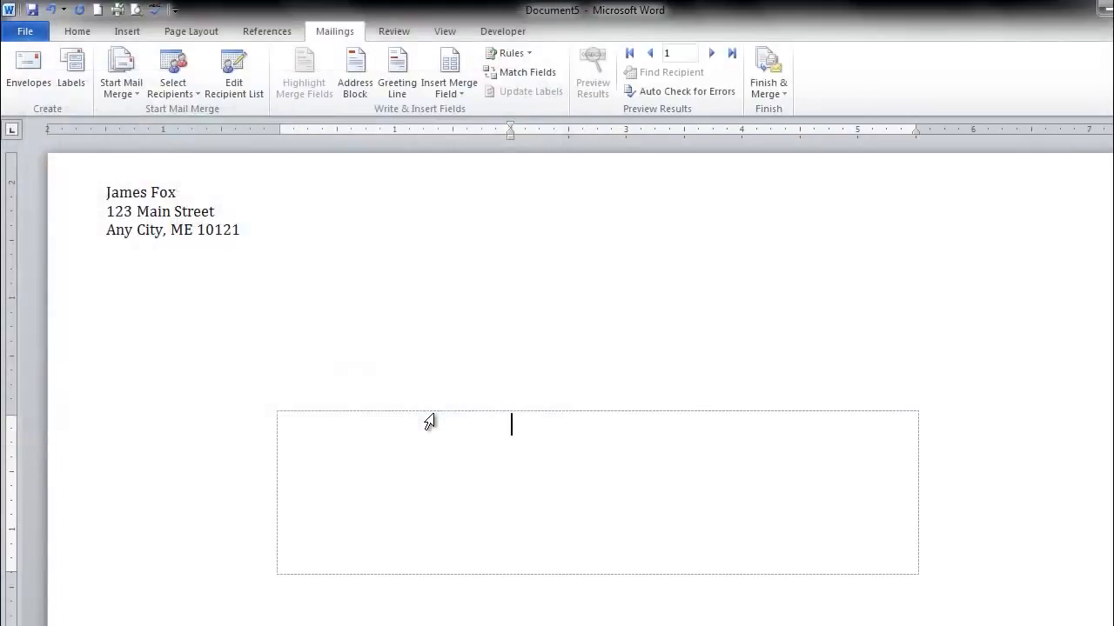
- Insert the First_Name and Last_Name merge fields, separated by a space, on the first line of the delivery address
click(452, 94)
click(455, 115)
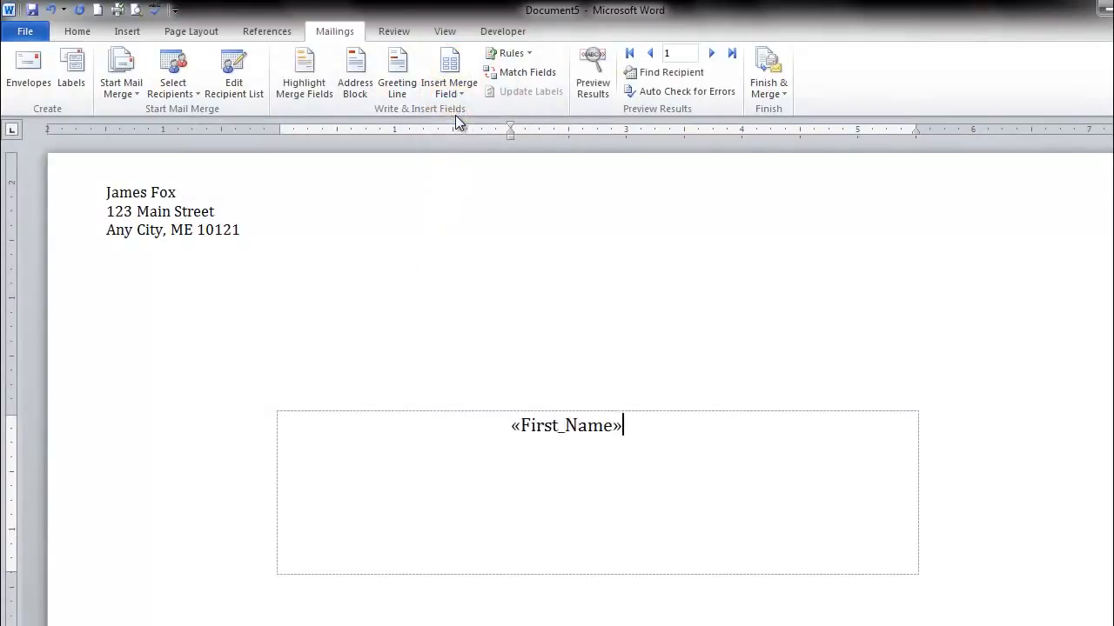
click(459, 87)
click(489, 134)
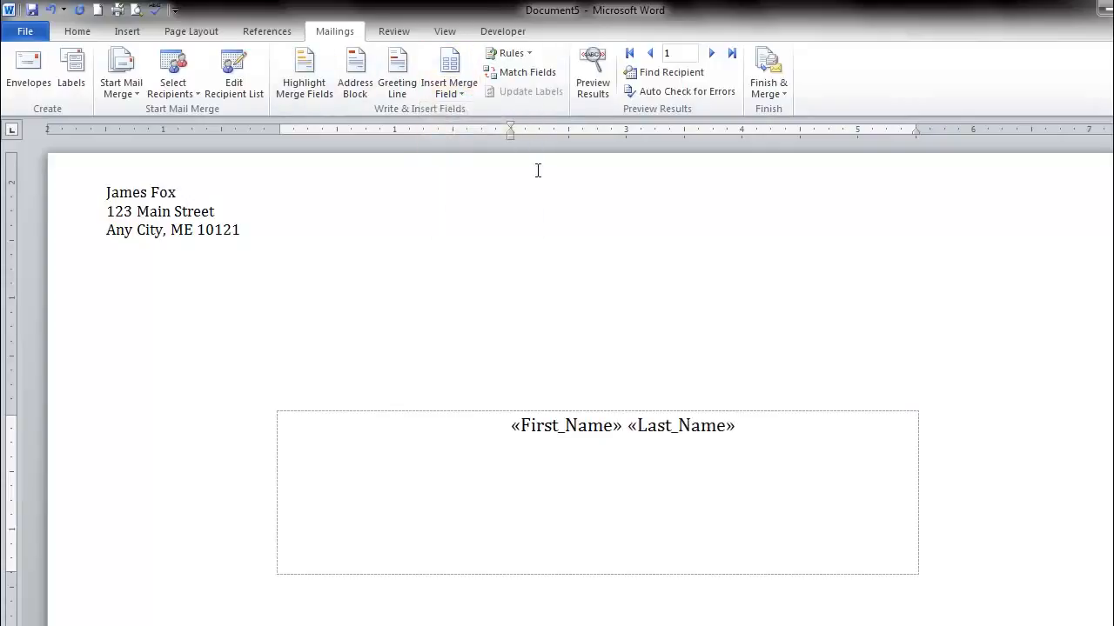
- Add the Address_Line_1 and Address_Line_2 merge fields on separate lines below the name, followed by a new line
click(460, 89)
click(484, 154)
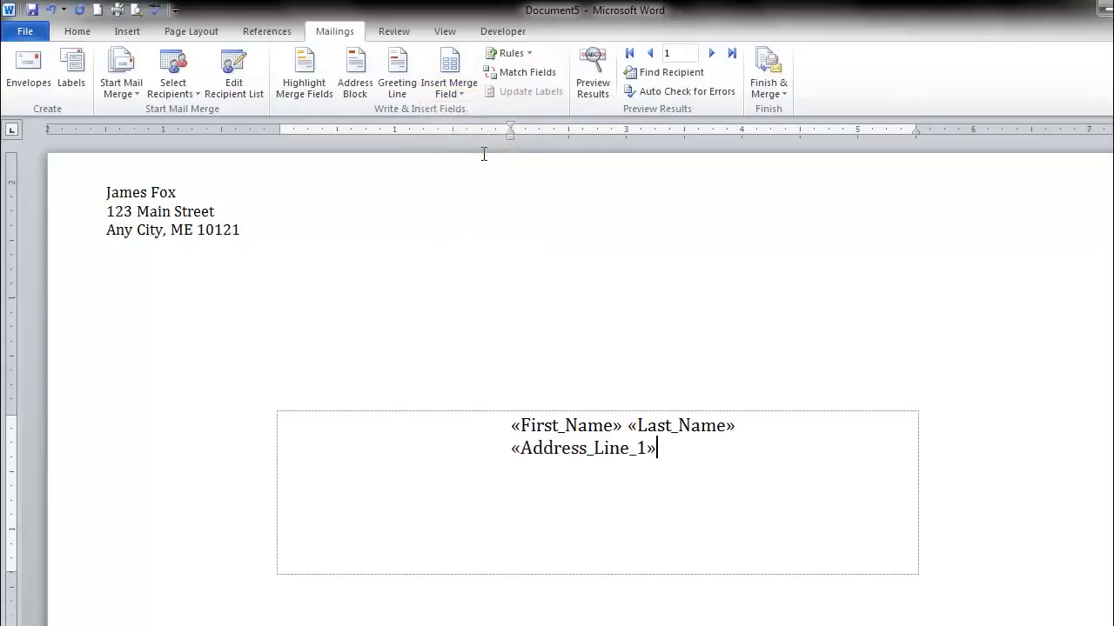
key(Return)
click(456, 91)
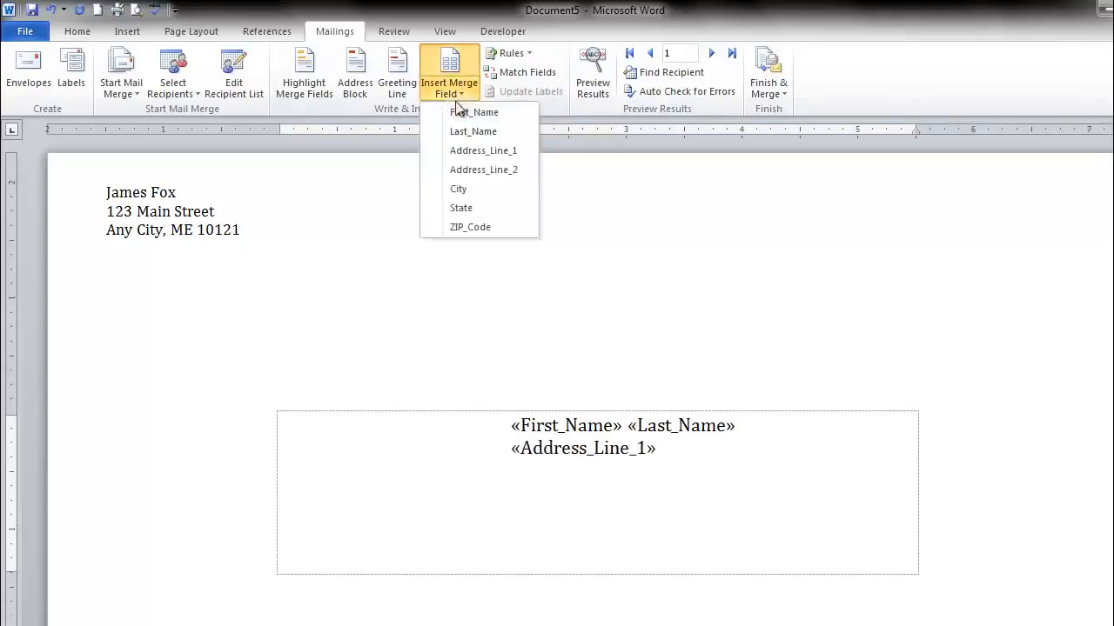
click(468, 170)
key(Return)
- Complete the last address line with the City, State and ZIP_Code merge fields, punctuated as "City, State. ZIP_Code"
click(449, 87)
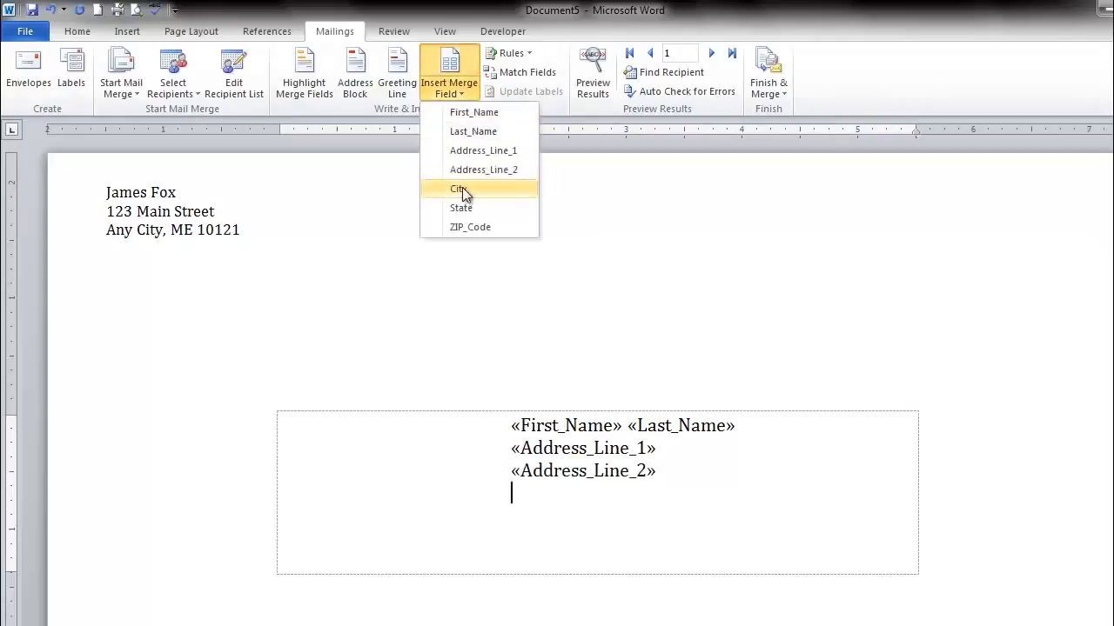
click(462, 190)
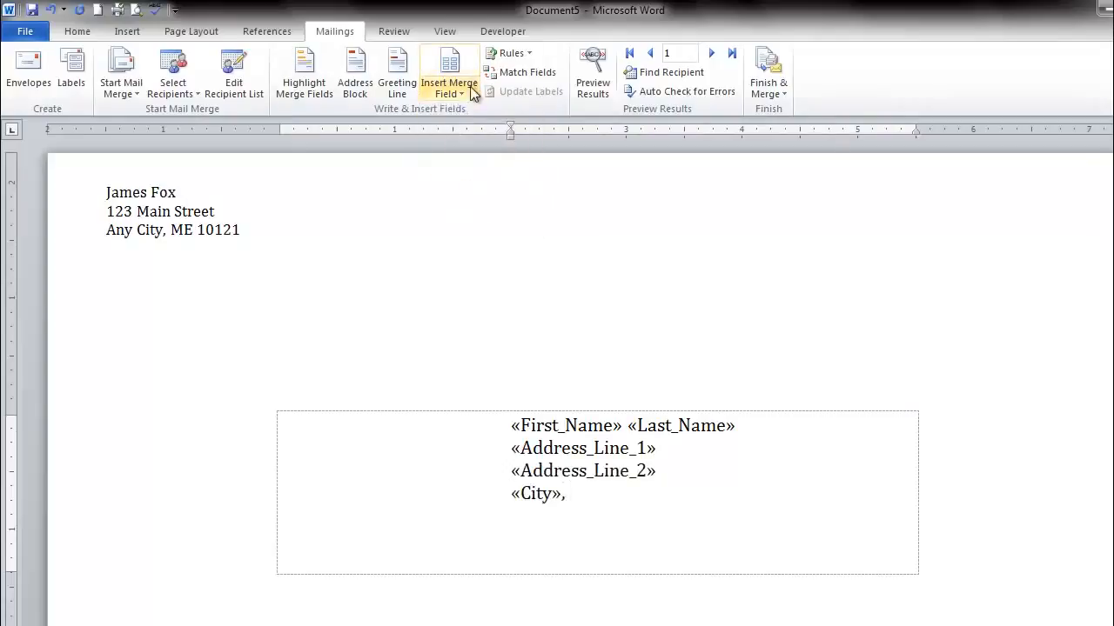
click(465, 91)
click(485, 207)
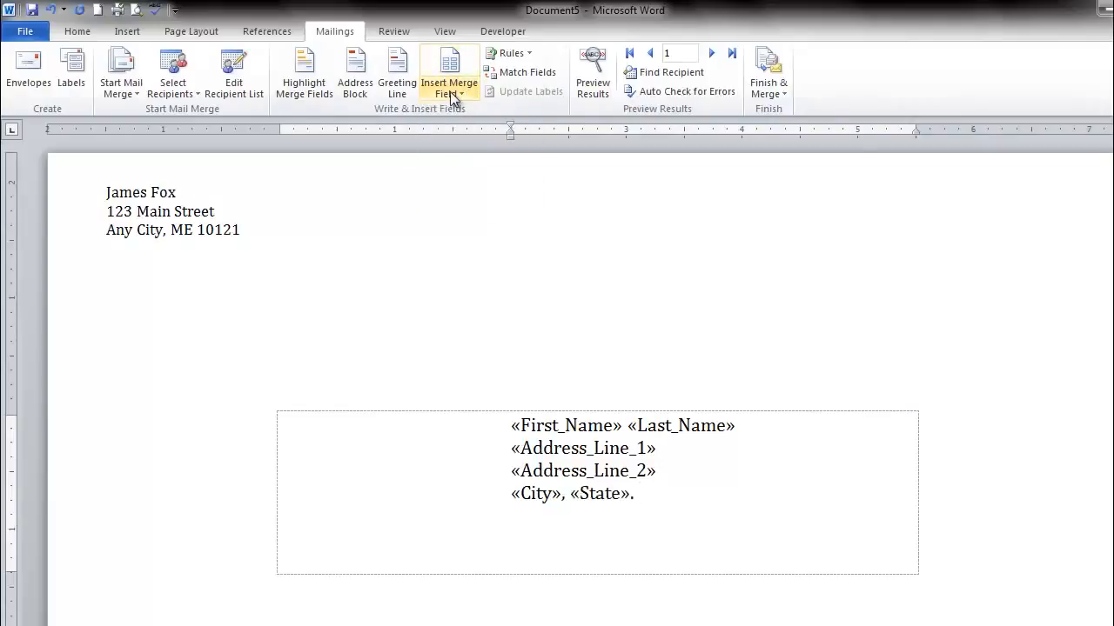
click(450, 85)
click(469, 231)
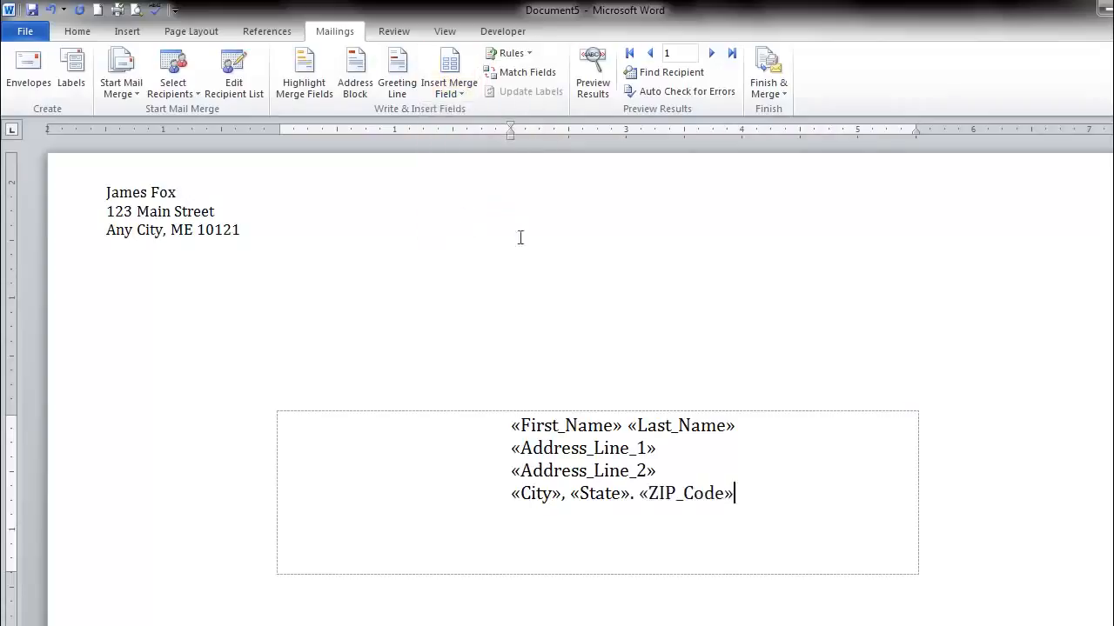
- Preview the merged envelope with the recipient data and advance to the second record
click(589, 74)
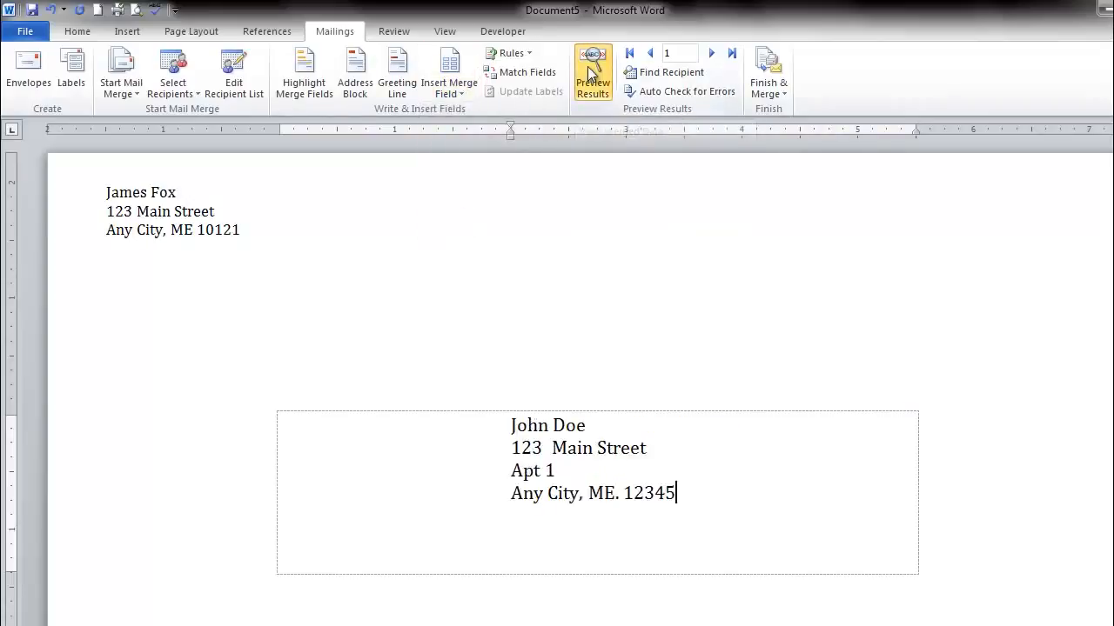
click(711, 54)
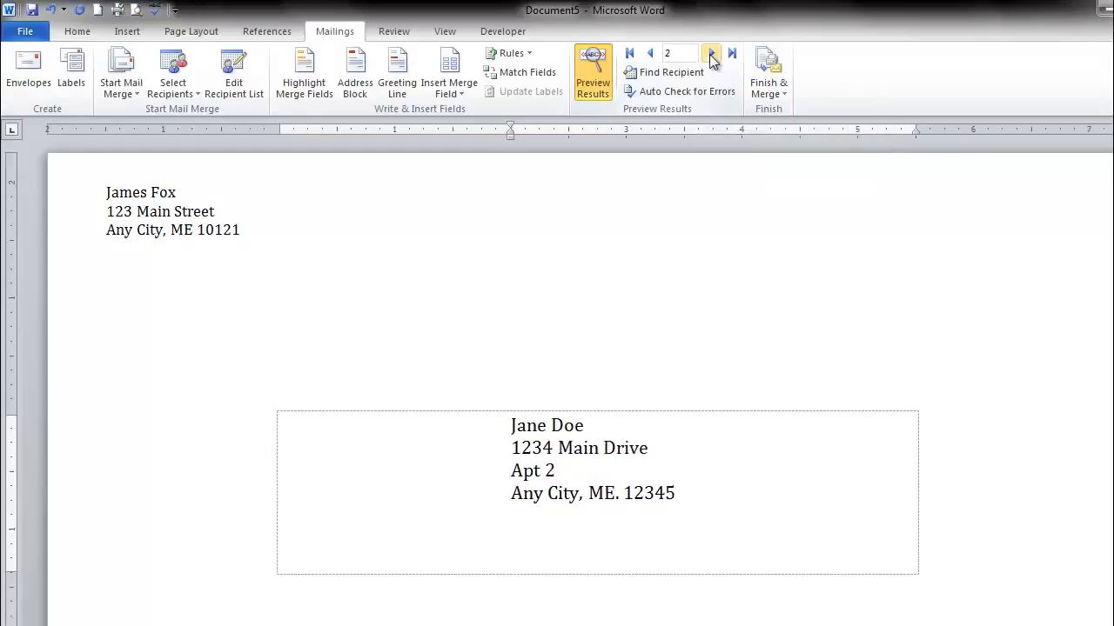